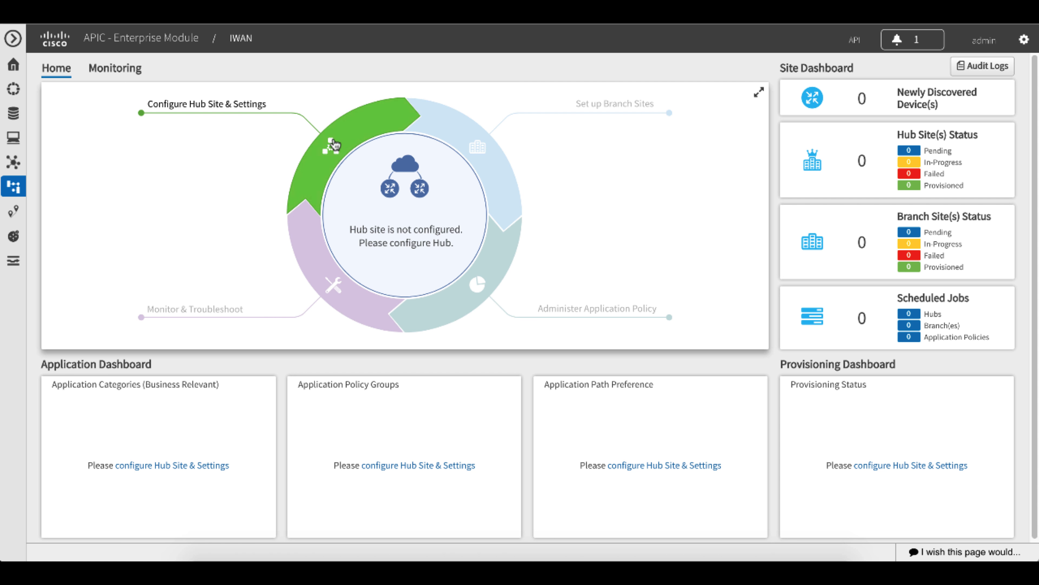
Begin the hub site configuration and add the requested global CLI credentials with username cisco, the account password and the enable password.
{"action": "left_click", "coordinate": [334, 143]}
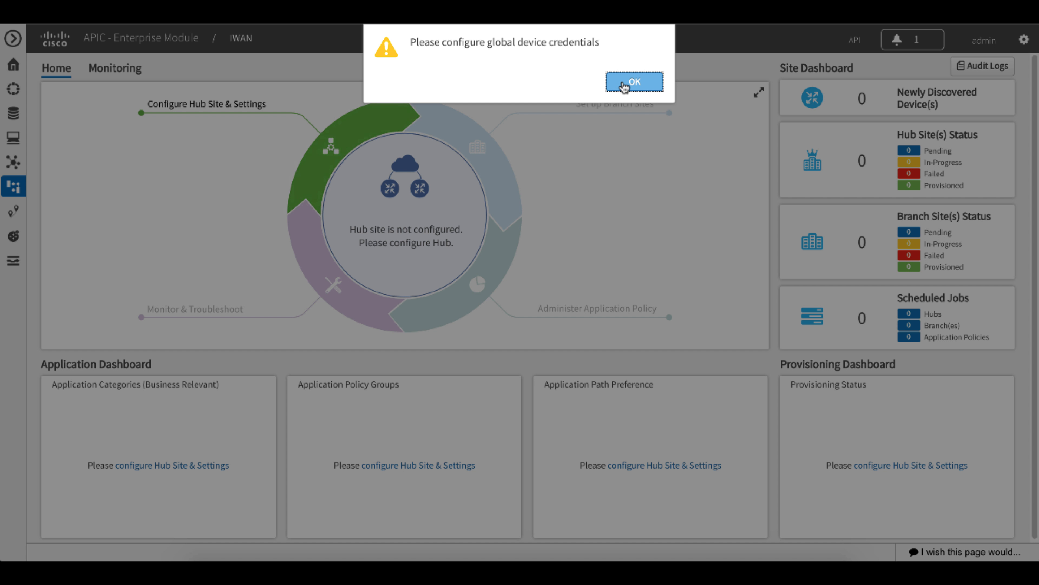
{"action": "left_click", "coordinate": [626, 81]}
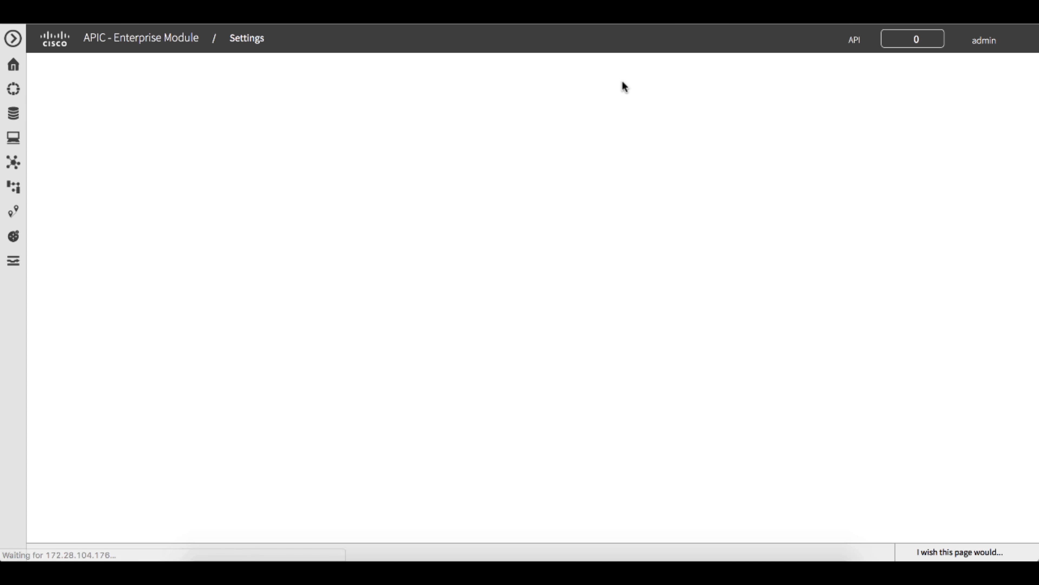
{"action": "left_click", "coordinate": [597, 347]}
{"action": "type", "text": "cisco"}
{"action": "key", "text": "Tab"}
{"action": "type", "text": "cisco1234"}
{"action": "key", "text": "Tab"}
{"action": "type", "text": "cisco1234"}
{"action": "key", "text": "Tab"}
{"action": "type", "text": "cisco1234"}
{"action": "key", "text": "Tab"}
{"action": "type", "text": "cisco1234"}
{"action": "scroll", "coordinate": [782, 365], "scroll_direction": "down", "scroll_amount": 4}
{"action": "left_click", "coordinate": [630, 410]}
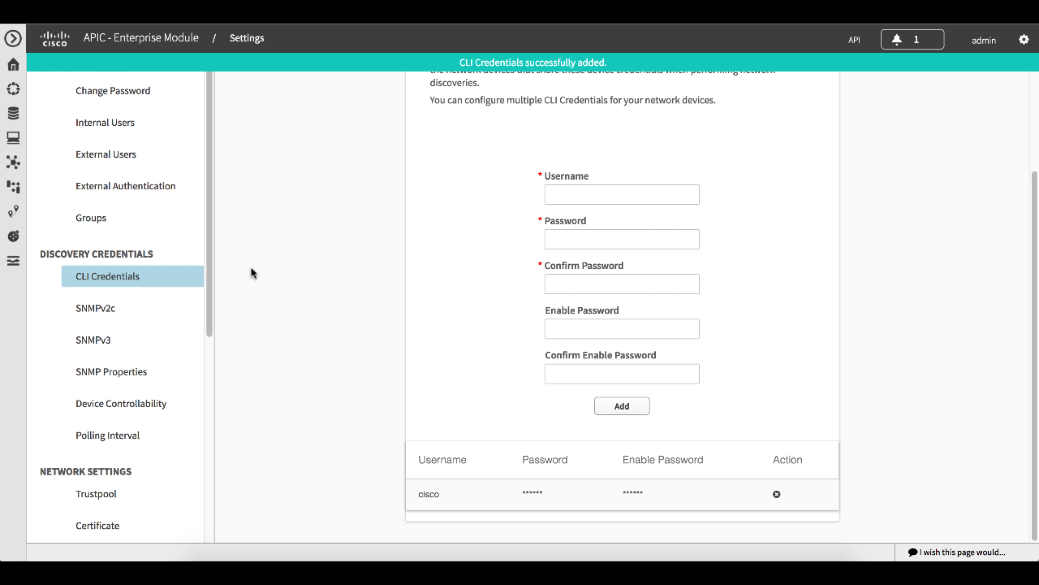
Return to the IWAN hub site settings and set the NetFlow destination IP to 10.50.100.101 and its port number to 2055.
{"action": "left_click", "coordinate": [14, 189]}
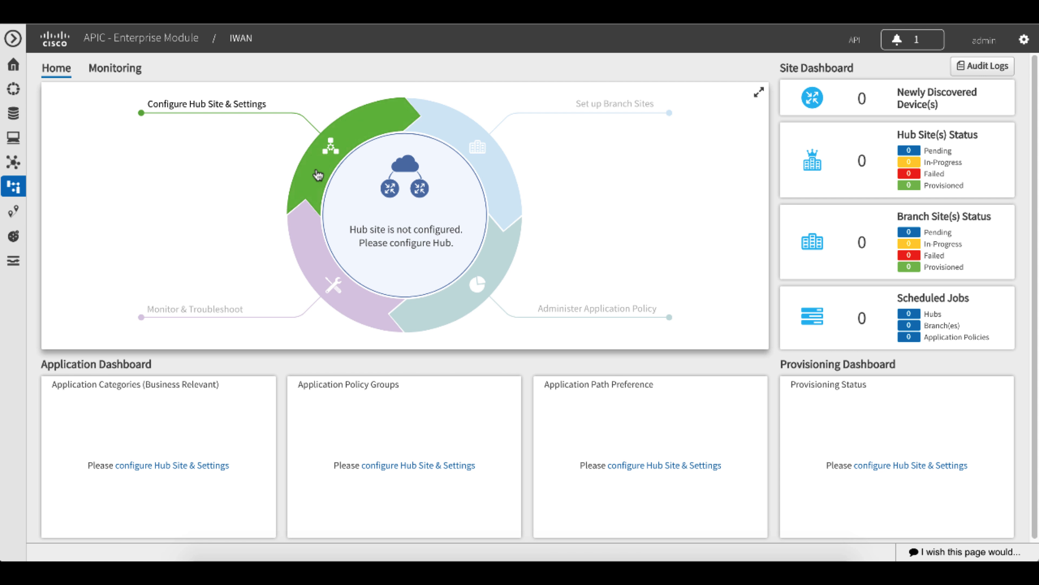
{"action": "left_click", "coordinate": [318, 175]}
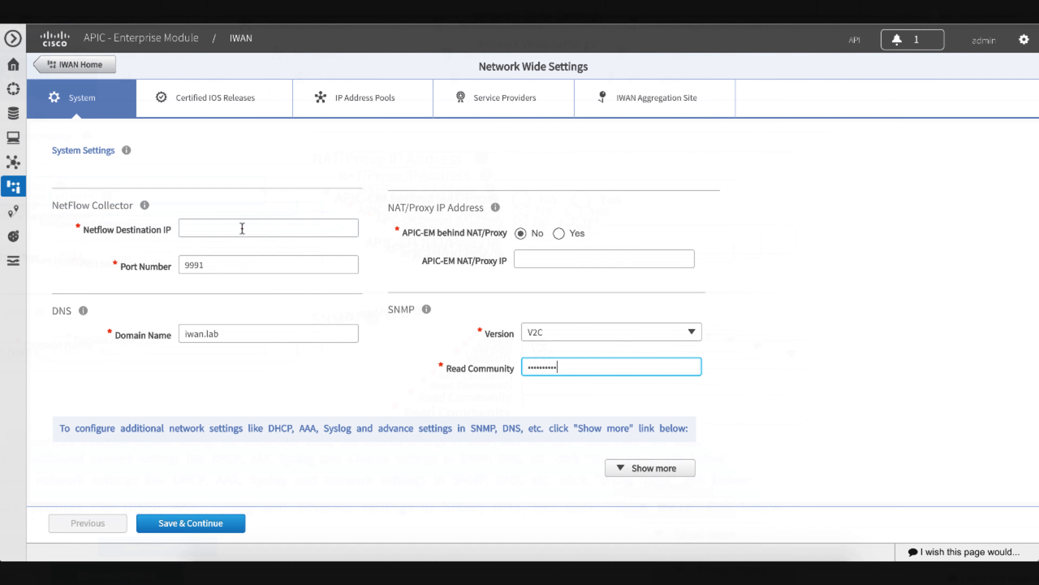
{"action": "left_click", "coordinate": [242, 229]}
{"action": "type", "text": "10.50.100.101"}
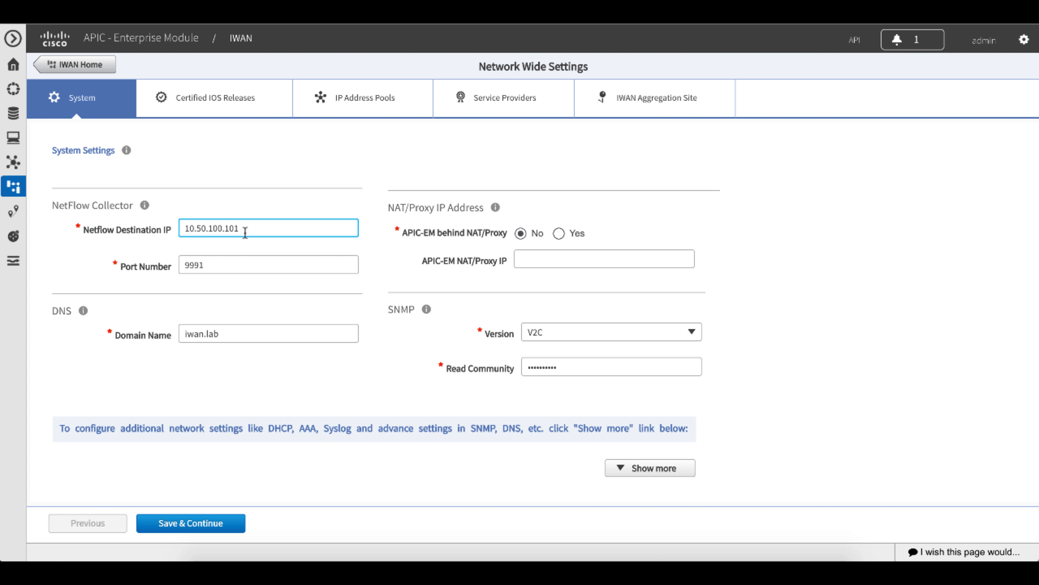
{"action": "double_click", "coordinate": [236, 263]}
{"action": "type", "text": "2"}
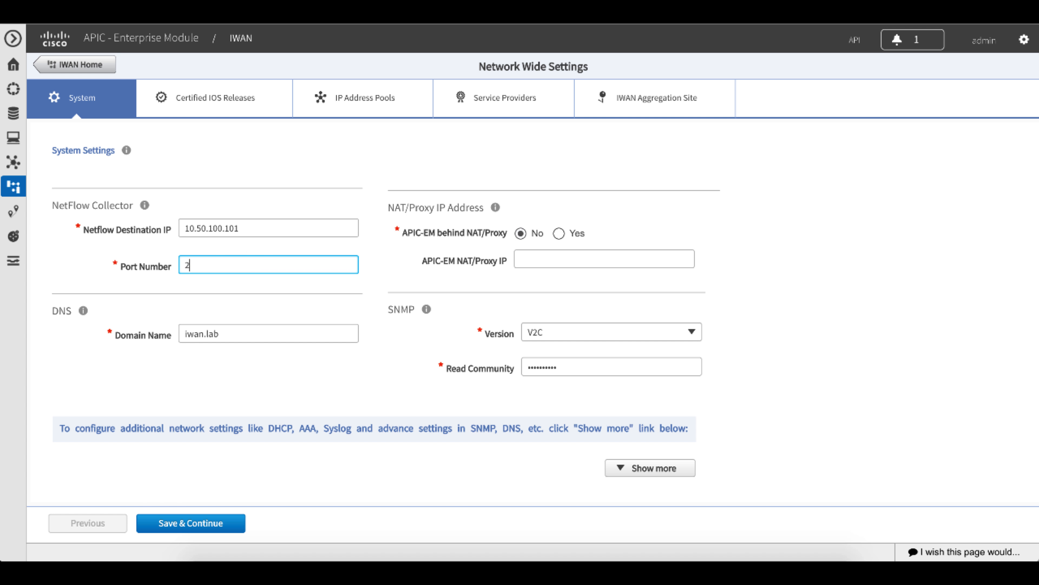
{"action": "type", "text": "055"}
Set APIC-EM behind NAT/Proxy to No and enter iwan.lab as the DNS domain name.
{"action": "left_click", "coordinate": [522, 233]}
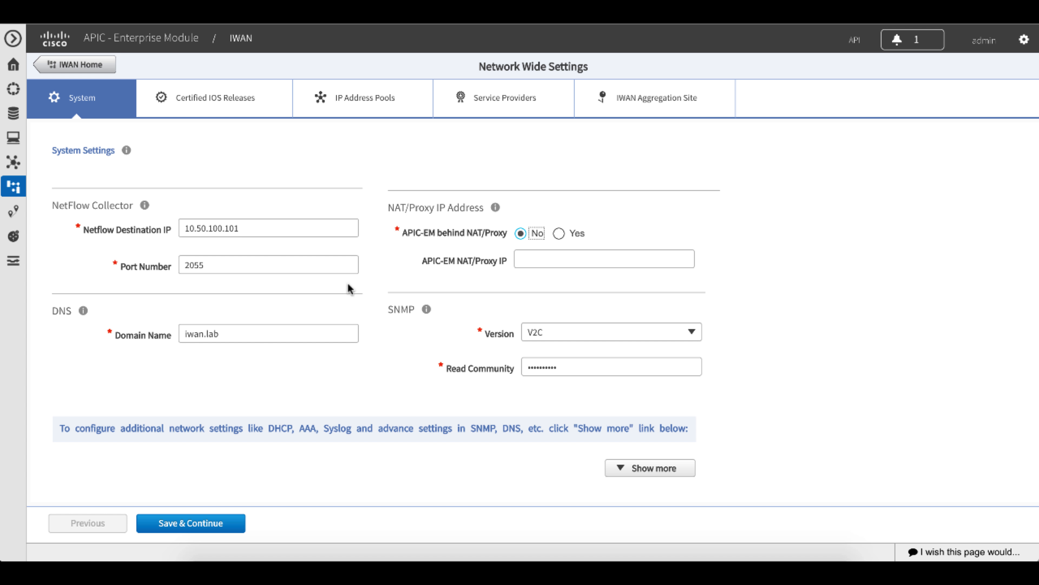
{"action": "left_click", "coordinate": [269, 333]}
{"action": "double_click", "coordinate": [259, 334]}
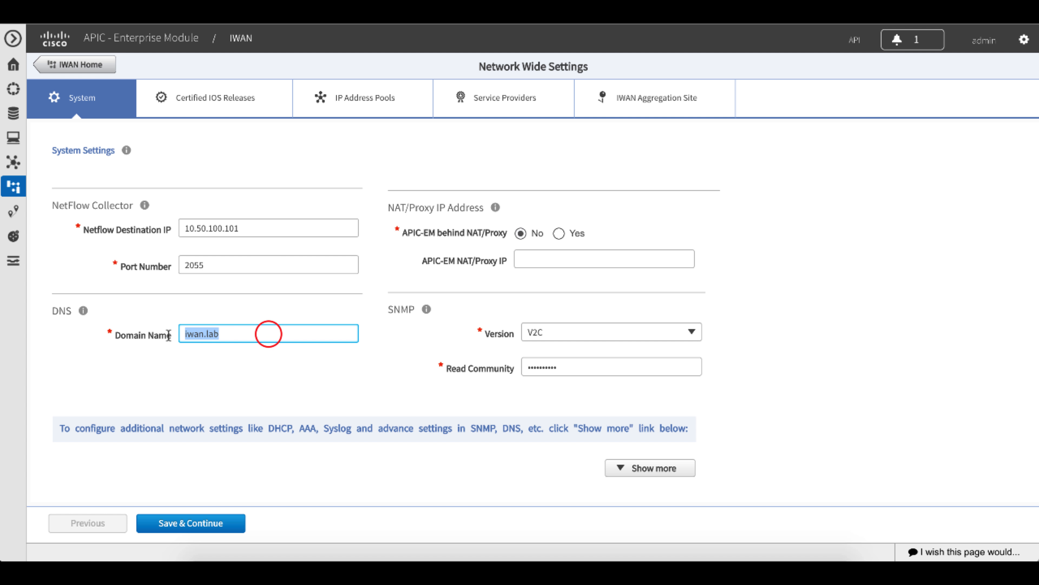
{"action": "key", "text": "BackSpace"}
{"action": "type", "text": "iwan.a"}
{"action": "key", "text": "BackSpace"}
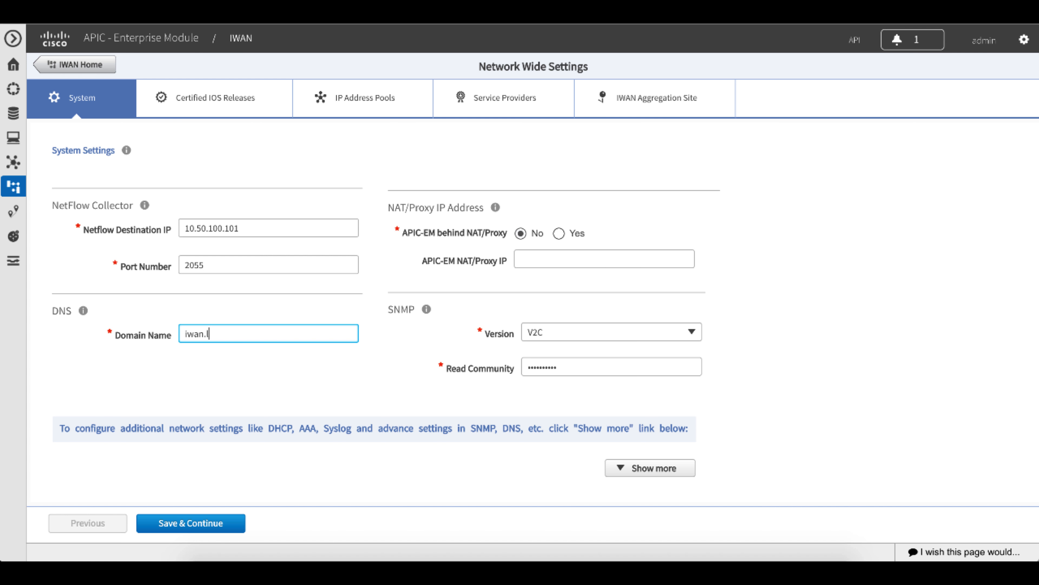
{"action": "type", "text": "lab"}
Enter the SNMP read community and write community strings, then save the system settings.
{"action": "double_click", "coordinate": [562, 368]}
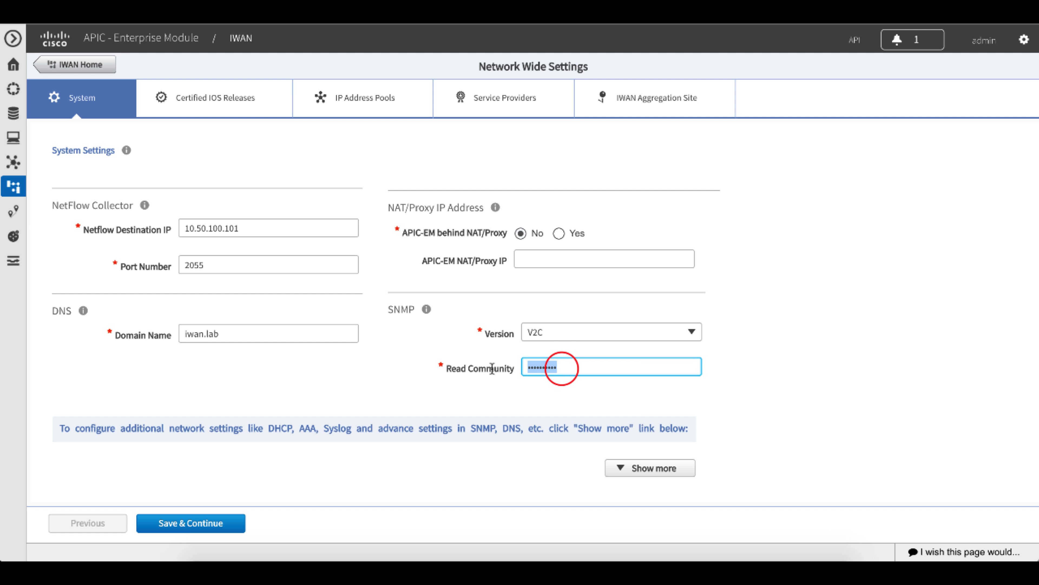
{"action": "type", "text": "•••••"}
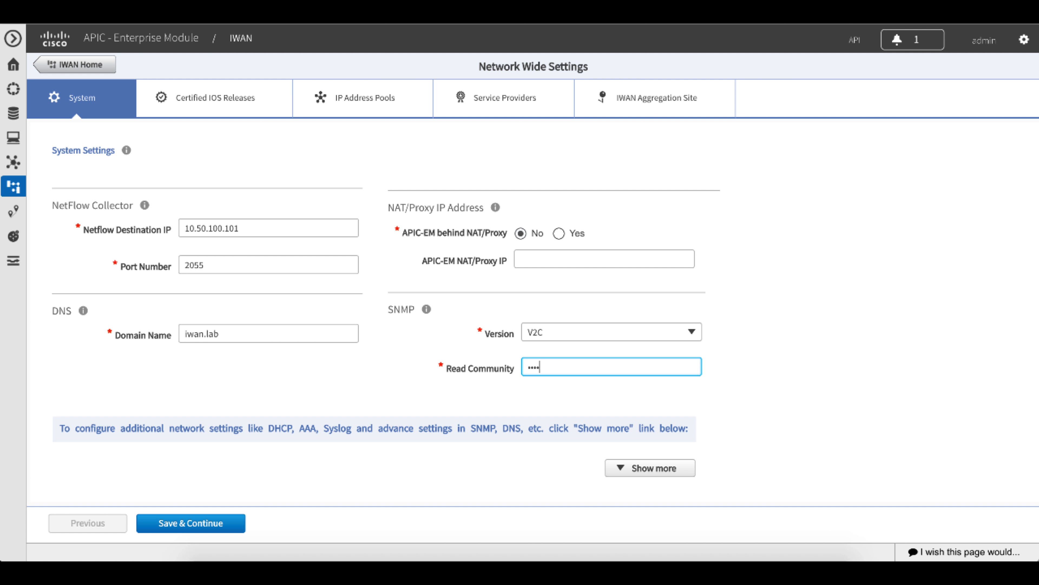
{"action": "type", "text": "••"}
{"action": "left_click", "coordinate": [684, 468]}
{"action": "left_click", "coordinate": [563, 394]}
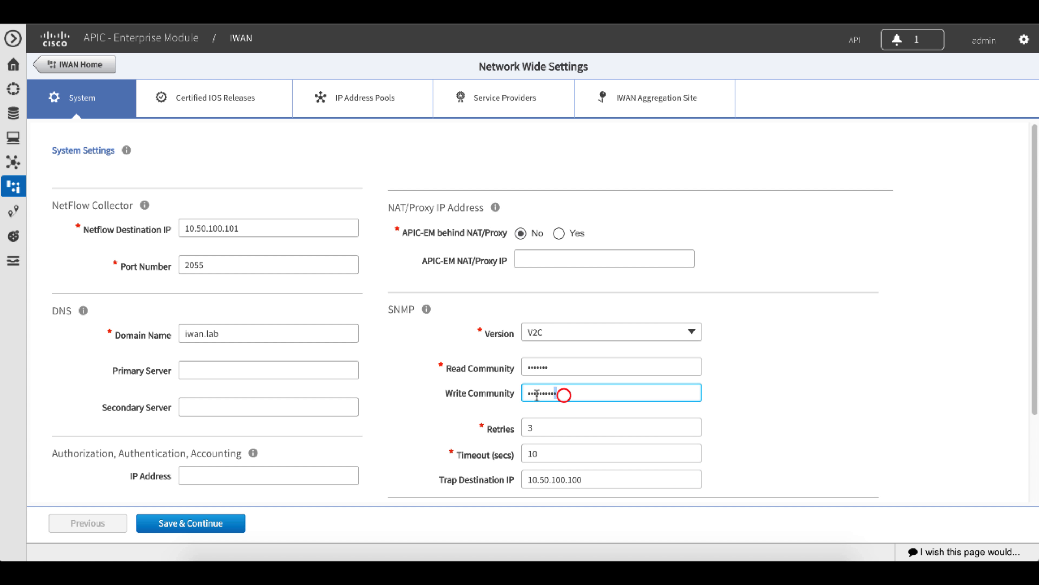
{"action": "type", "text": "•••••••"}
{"action": "left_click", "coordinate": [597, 481]}
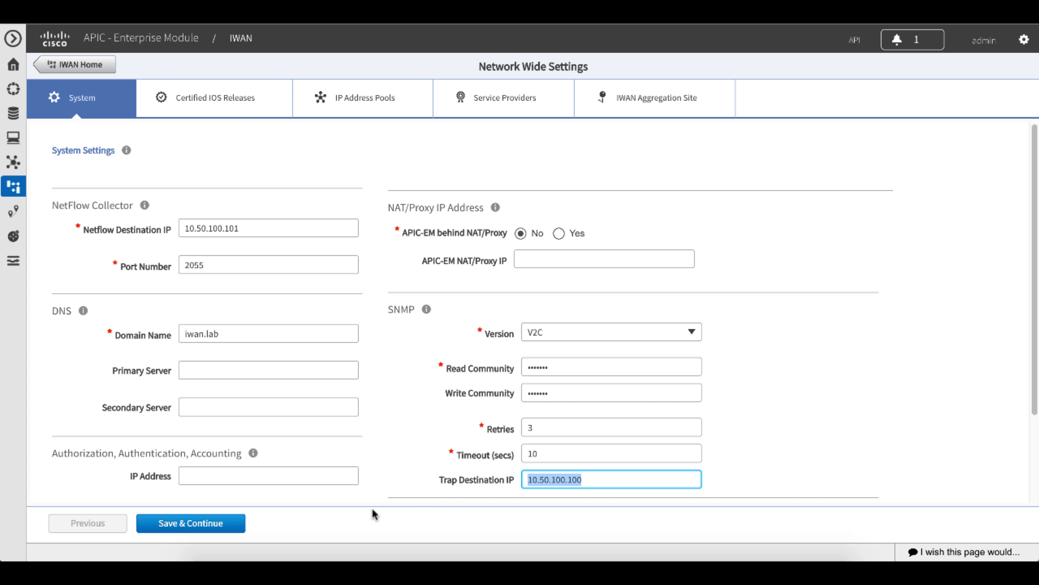
{"action": "left_click", "coordinate": [230, 529]}
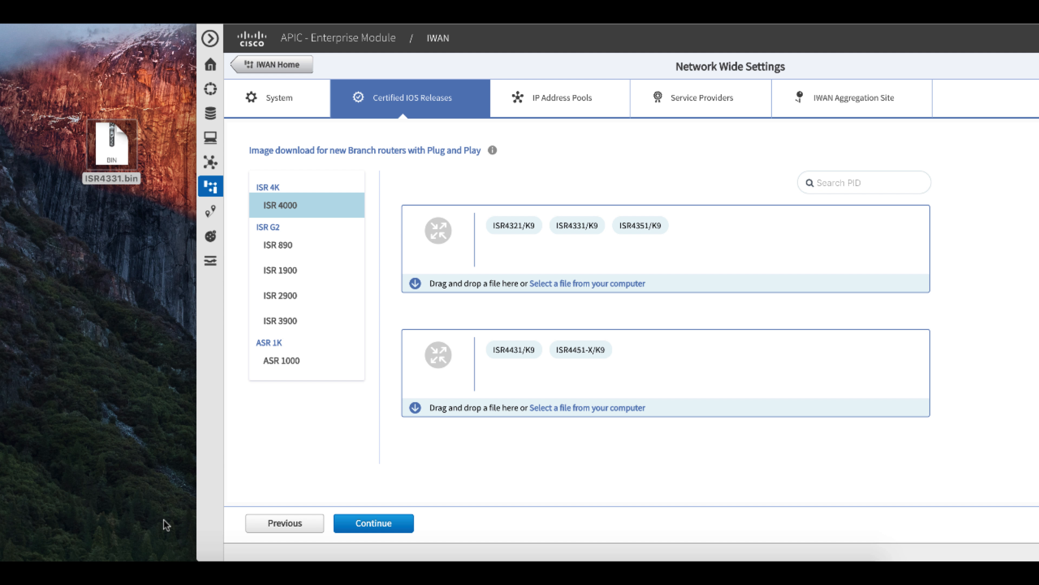
Try uploading ISR4331.bin from the desktop as the image for the ISR4321, ISR4331 and ISR4351 routers, cancelling the upload.
{"action": "left_click", "coordinate": [114, 151]}
{"action": "left_click_drag", "start_coordinate": [114, 152], "coordinate": [580, 234]}
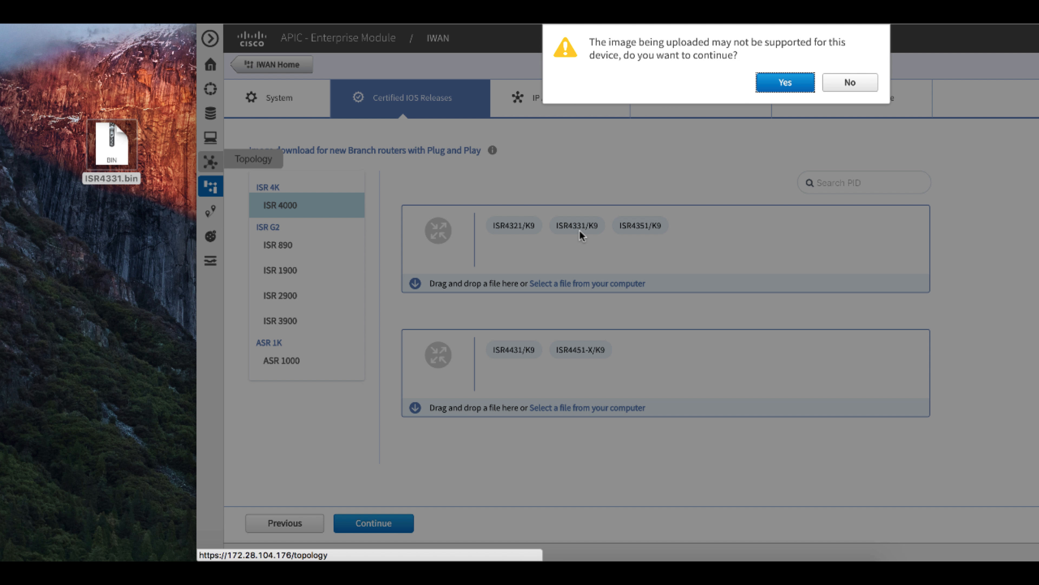
{"action": "left_click", "coordinate": [773, 84]}
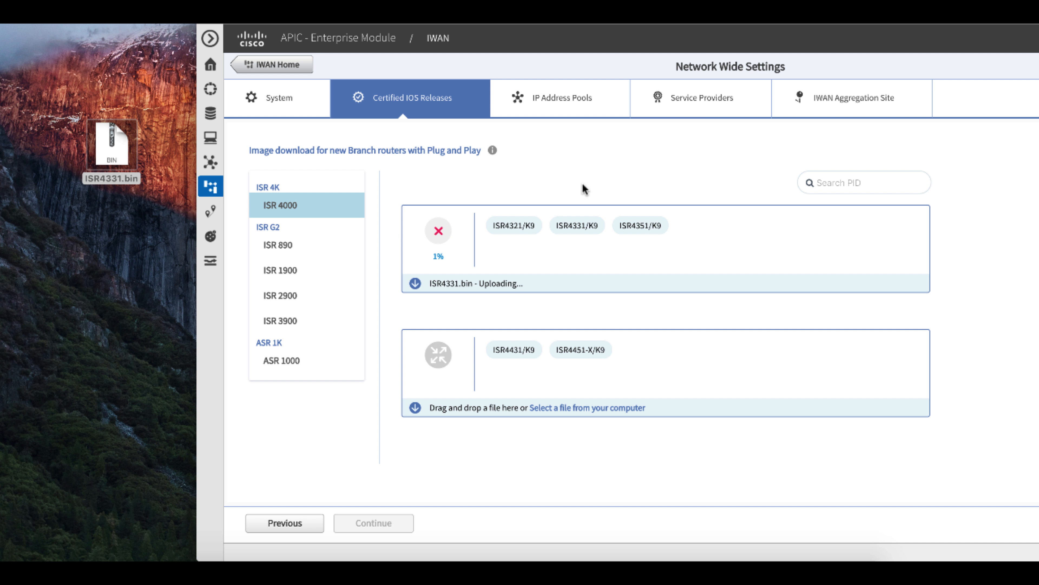
{"action": "left_click", "coordinate": [439, 232]}
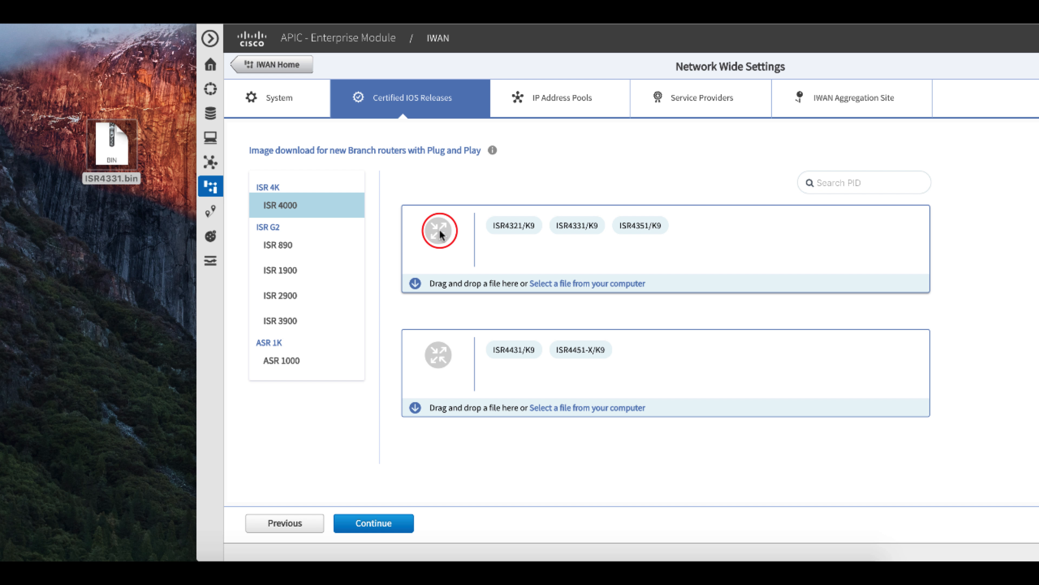
Continue to the IP address pool settings and set the remote site count to 100.
{"action": "left_click", "coordinate": [405, 523]}
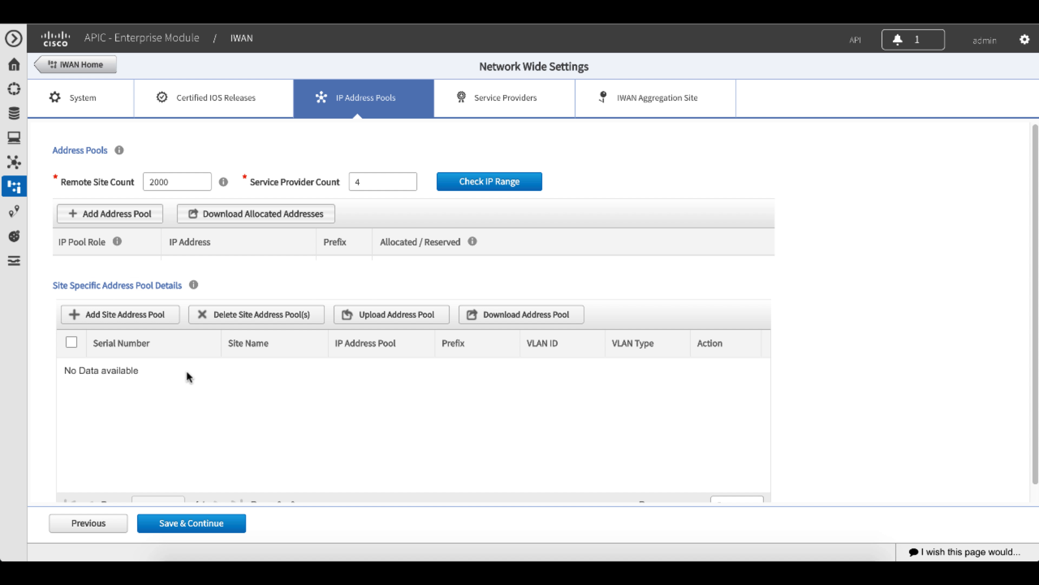
{"action": "double_click", "coordinate": [175, 181]}
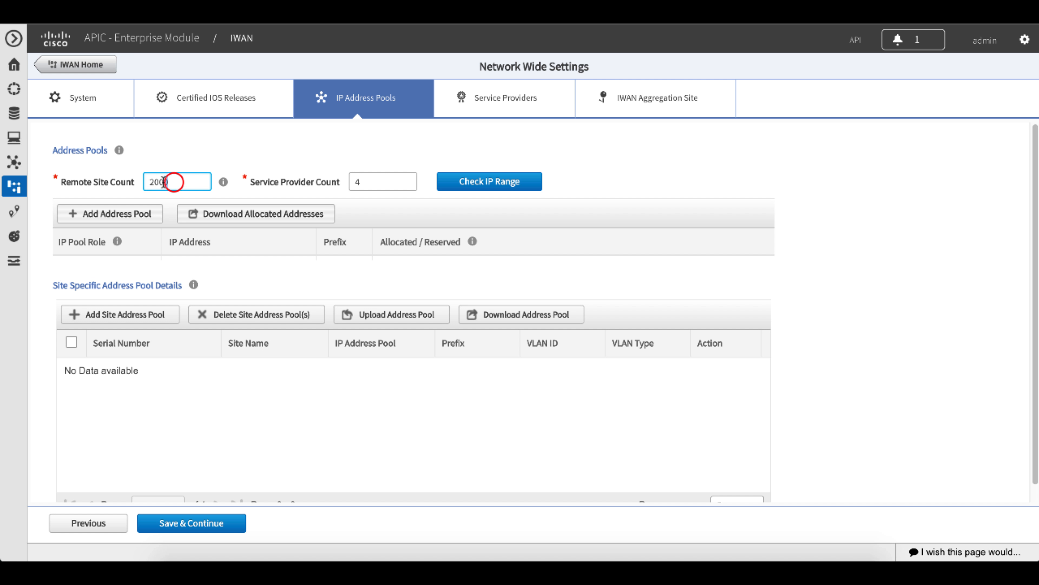
{"action": "type", "text": "100"}
{"action": "left_click", "coordinate": [367, 178]}
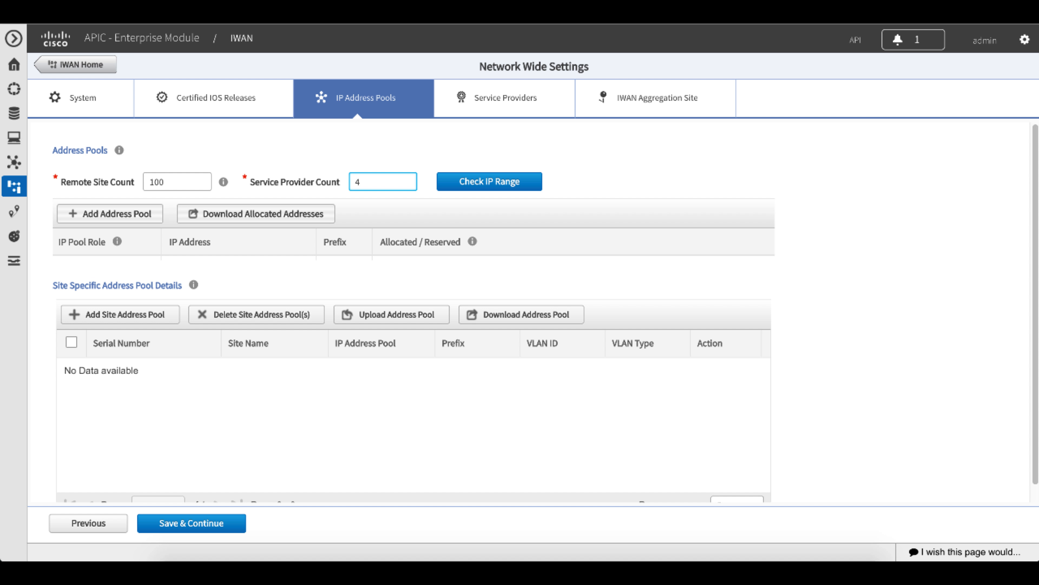
Check the proposed IP range for the minimum prefix lengths of the generic and LAN interface pools.
{"action": "left_click", "coordinate": [467, 182]}
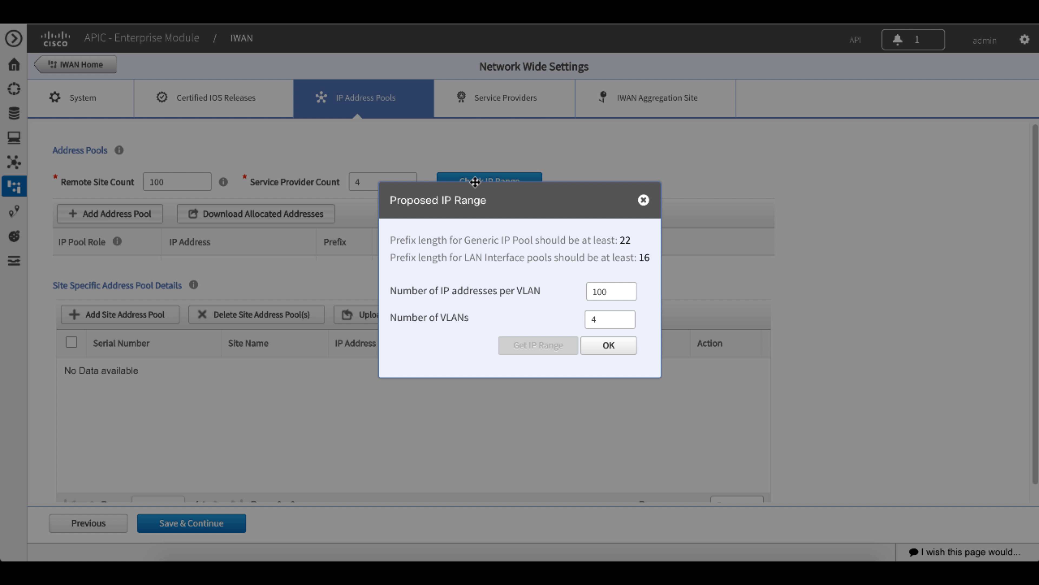
{"action": "double_click", "coordinate": [630, 242]}
{"action": "left_click", "coordinate": [619, 346]}
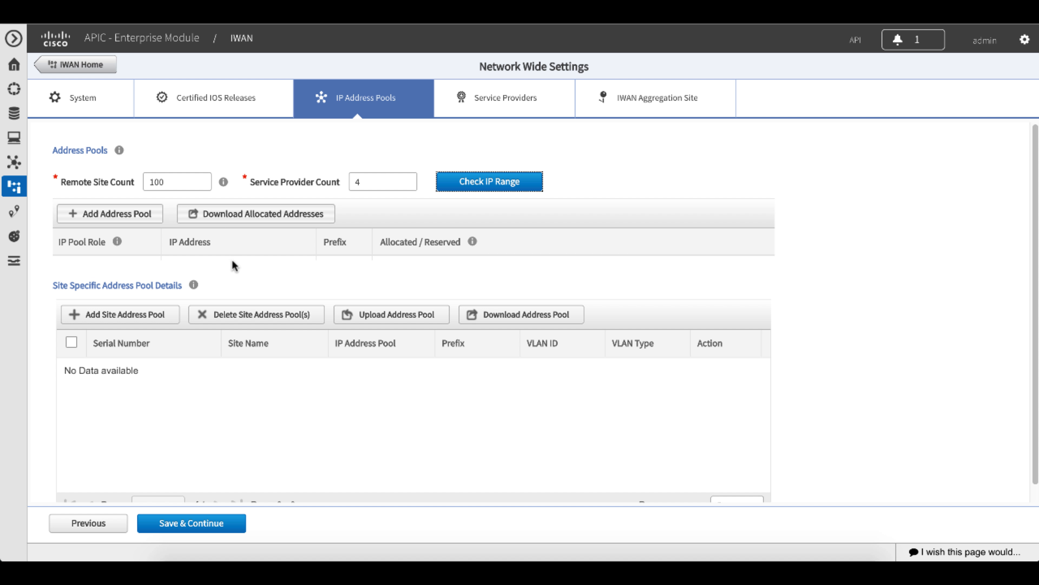
Add a Generic address pool with IP address 172.16.0.0 and prefix 22.
{"action": "left_click", "coordinate": [141, 214]}
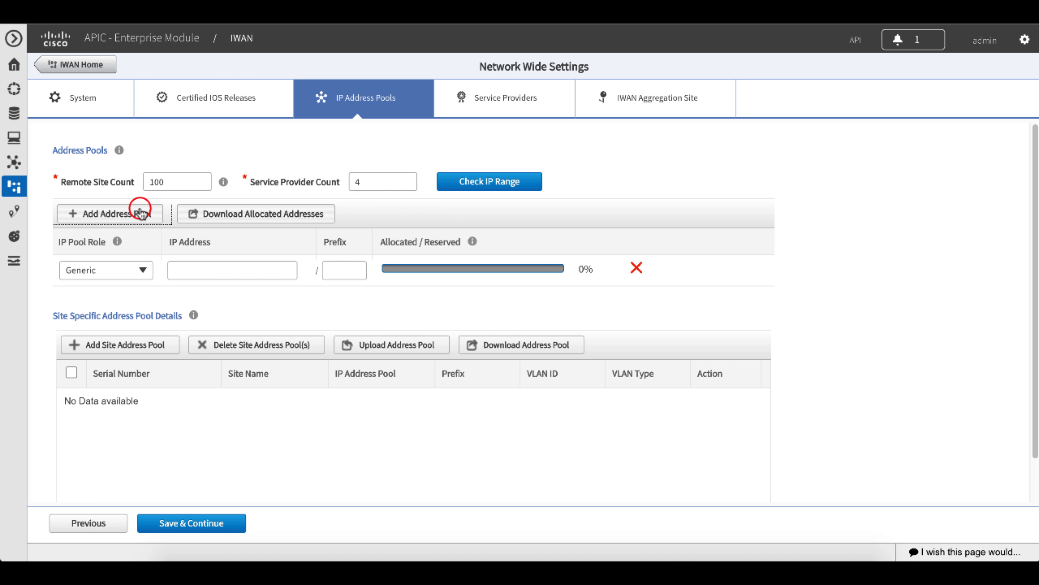
{"action": "left_click", "coordinate": [185, 268]}
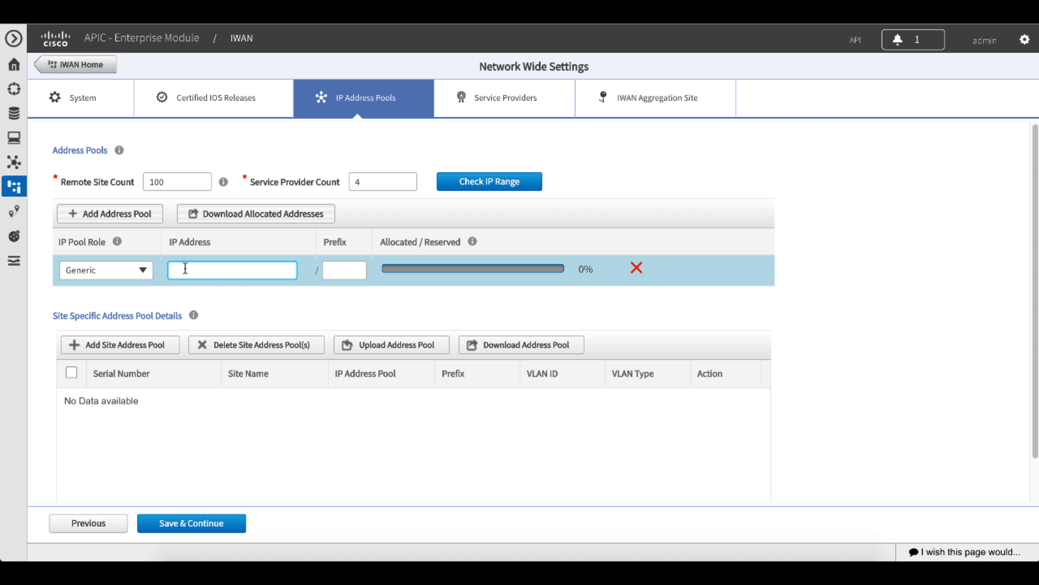
{"action": "type", "text": "172.16.0.0"}
{"action": "left_click", "coordinate": [340, 270]}
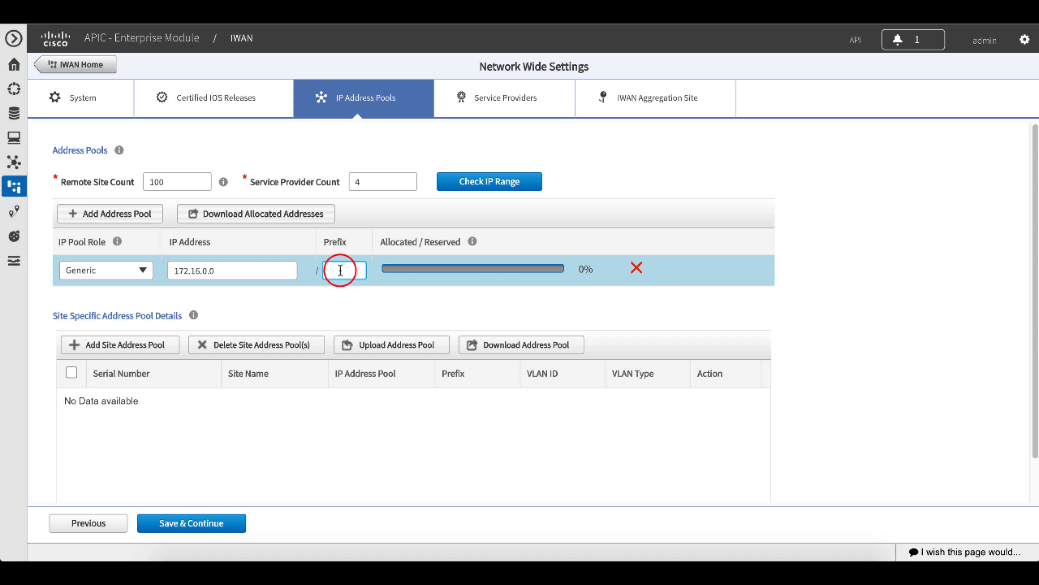
{"action": "type", "text": "22"}
Create a site-specific address pool entry with serial number FXZA1234567 and site name Indianapolis.
{"action": "left_click", "coordinate": [165, 345]}
{"action": "left_click", "coordinate": [493, 237]}
{"action": "type", "text": "FXZA"}
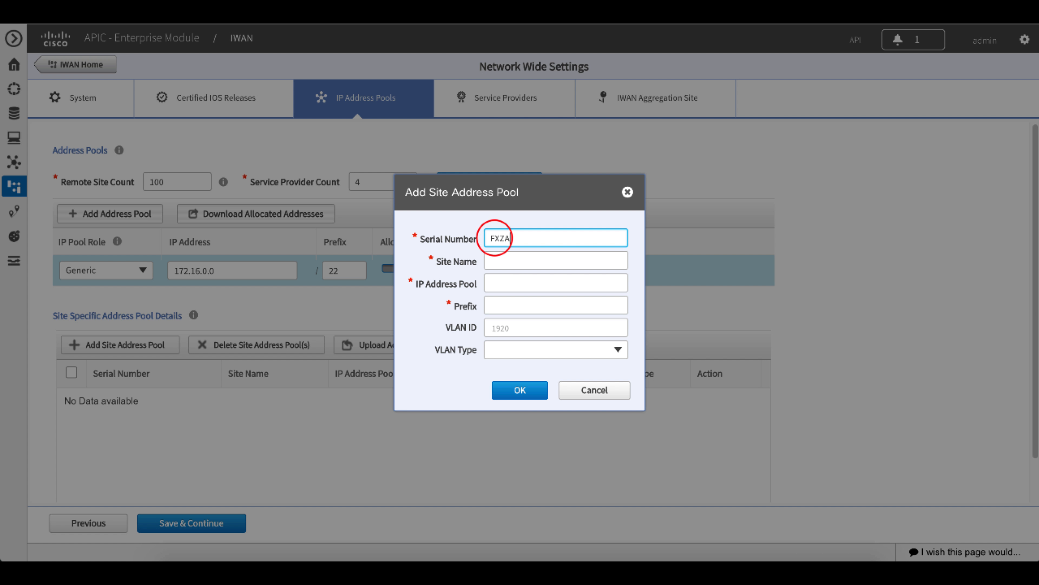
{"action": "type", "text": "1234567"}
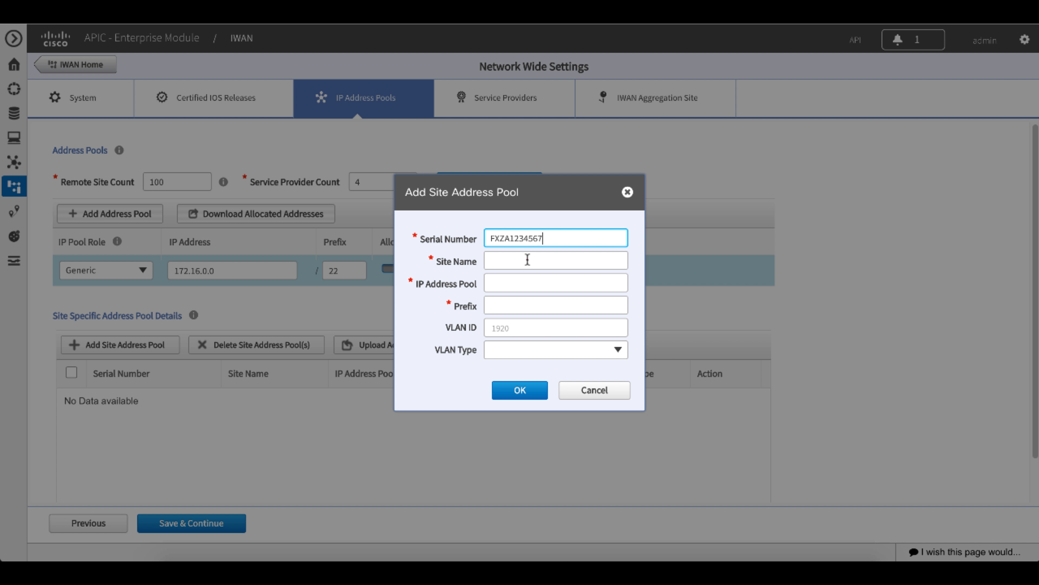
{"action": "left_click", "coordinate": [527, 260]}
{"action": "type", "text": "Indianapolis"}
Give the Indianapolis site the address pool 172.16.100.0 with prefix 24, leave the VLAN fields empty, and add the entry.
{"action": "left_click", "coordinate": [552, 288]}
{"action": "type", "text": "172.16.100."}
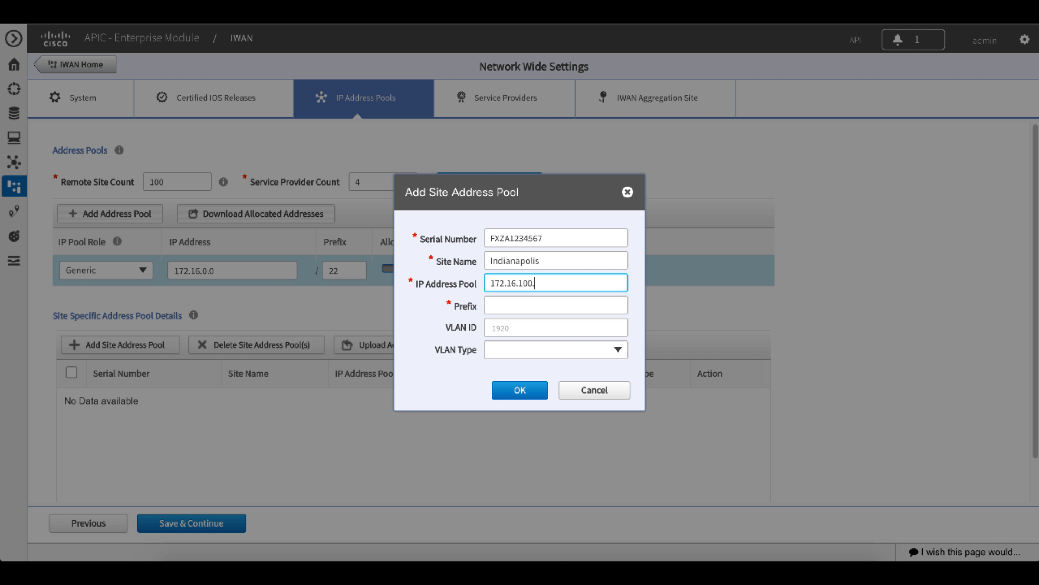
{"action": "type", "text": "0"}
{"action": "left_click", "coordinate": [556, 306]}
{"action": "type", "text": "24"}
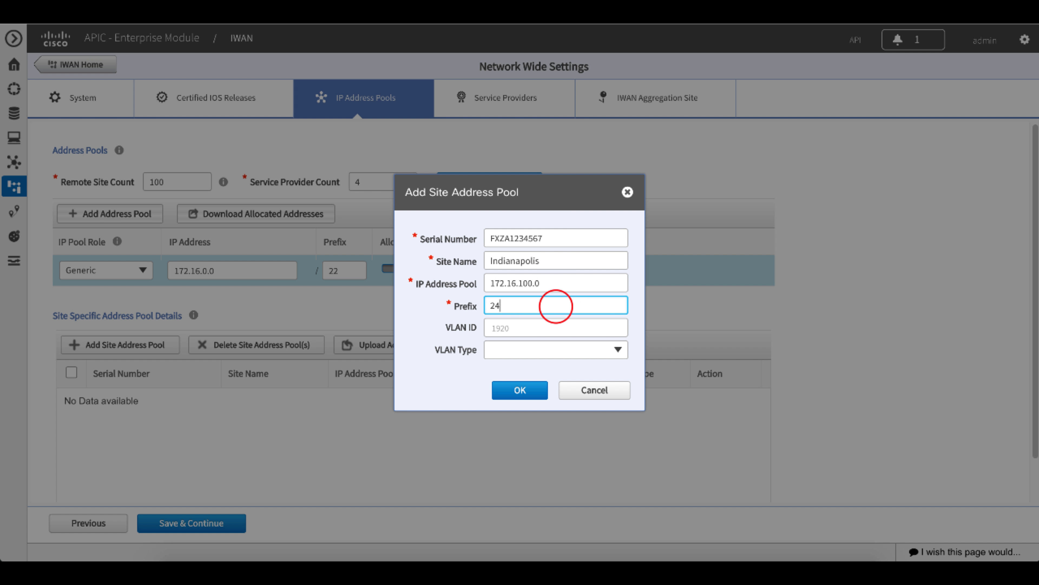
{"action": "left_click", "coordinate": [552, 328]}
{"action": "left_click", "coordinate": [551, 350]}
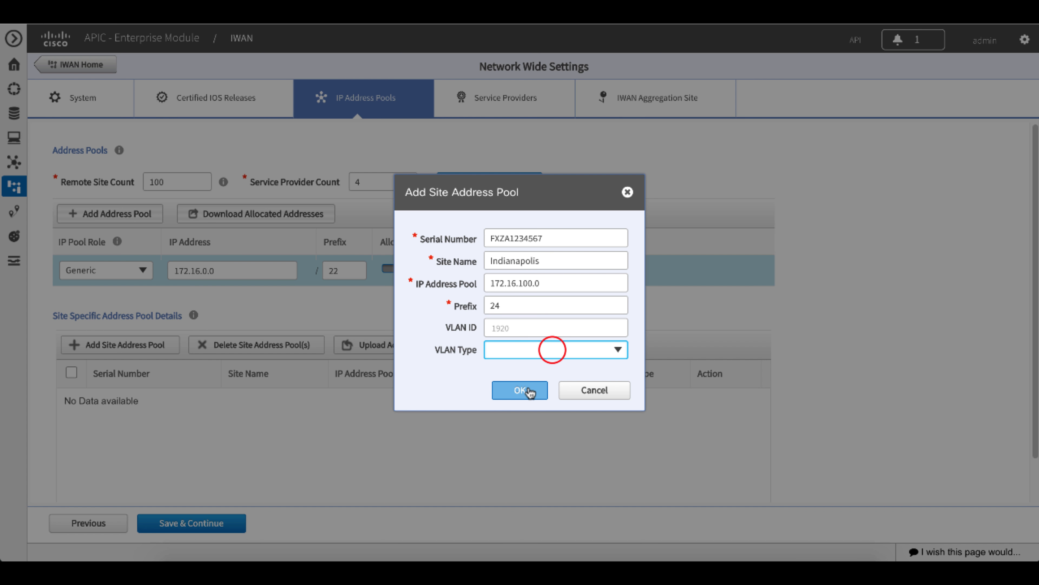
{"action": "left_click", "coordinate": [529, 389]}
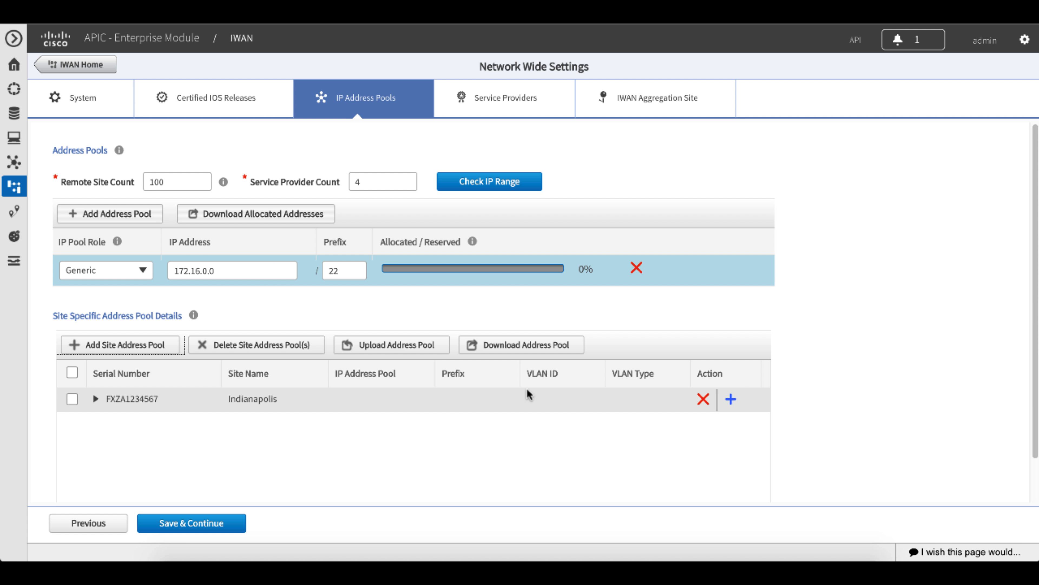
Save the address pool settings and configure a service provider with WAN label ISP1 and WAN type Private.
{"action": "left_click", "coordinate": [239, 524]}
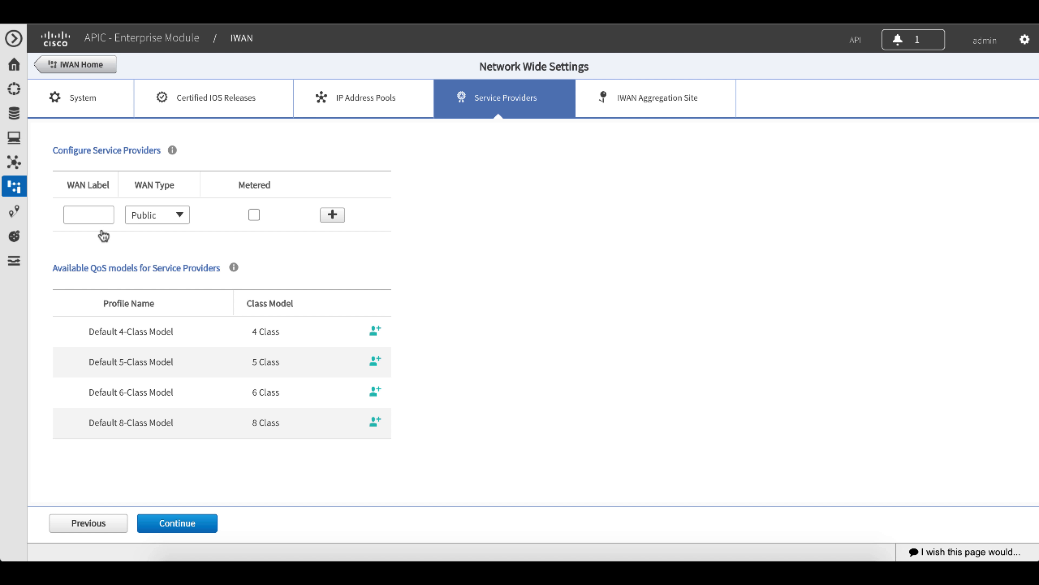
{"action": "left_click", "coordinate": [101, 215]}
{"action": "type", "text": "IS"}
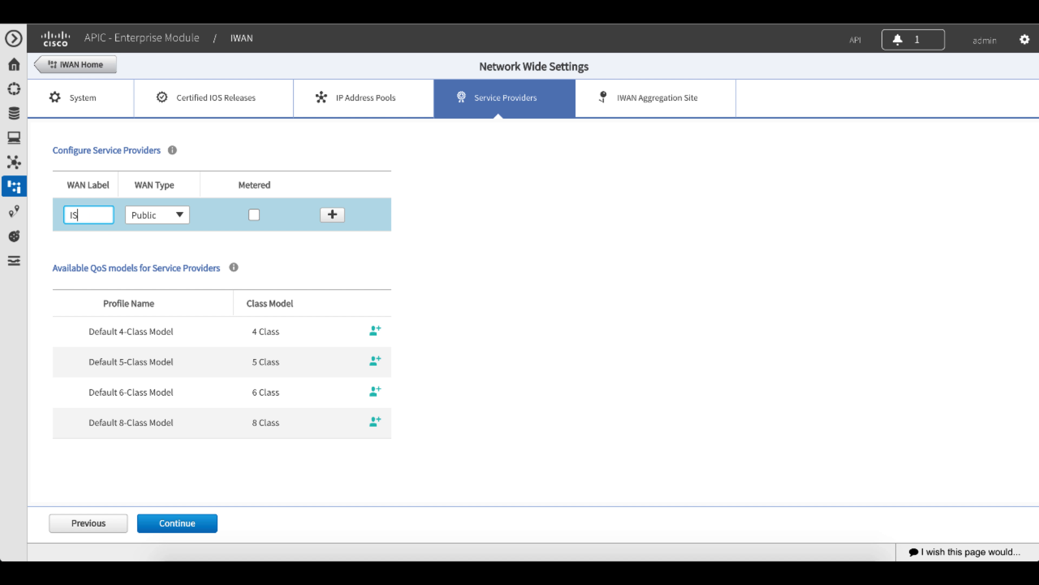
{"action": "type", "text": "P1"}
{"action": "left_click", "coordinate": [333, 216]}
{"action": "left_click", "coordinate": [180, 214]}
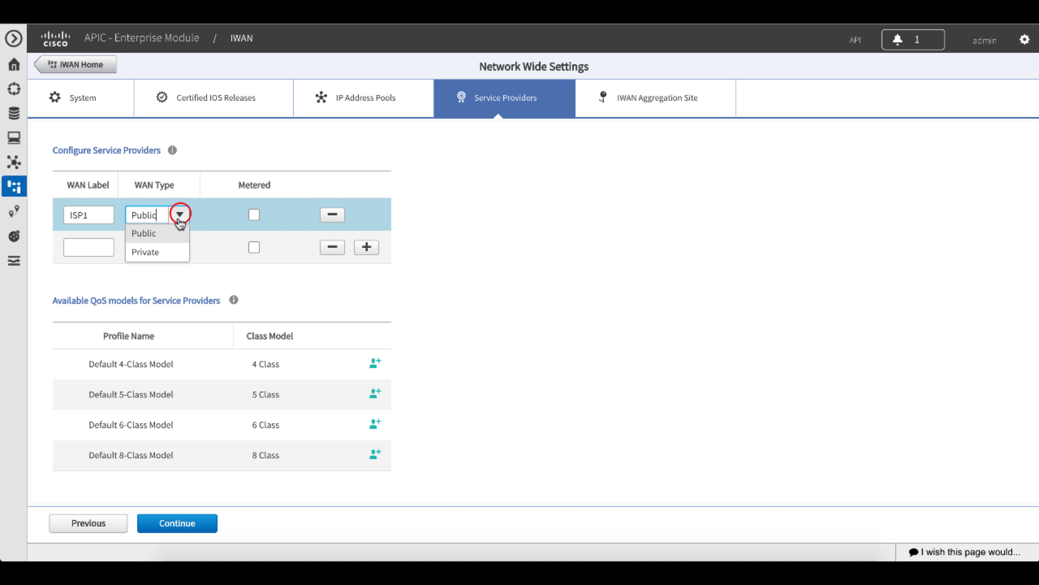
{"action": "left_click", "coordinate": [155, 253]}
Configure the second service provider with WAN label ISP2 and WAN type Private.
{"action": "left_click", "coordinate": [83, 247]}
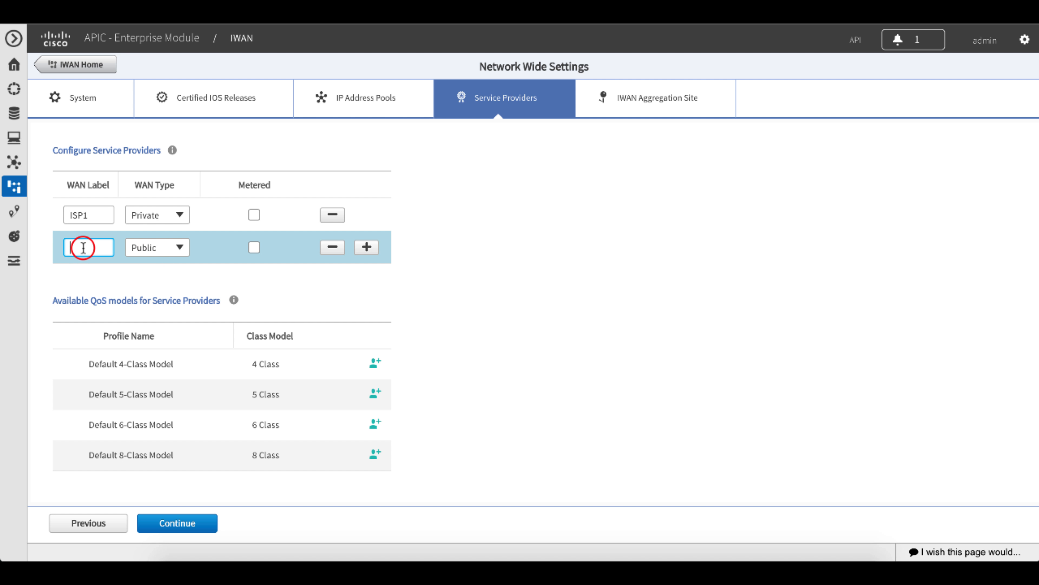
{"action": "type", "text": "ISP2"}
{"action": "left_click", "coordinate": [180, 246]}
{"action": "left_click", "coordinate": [159, 284]}
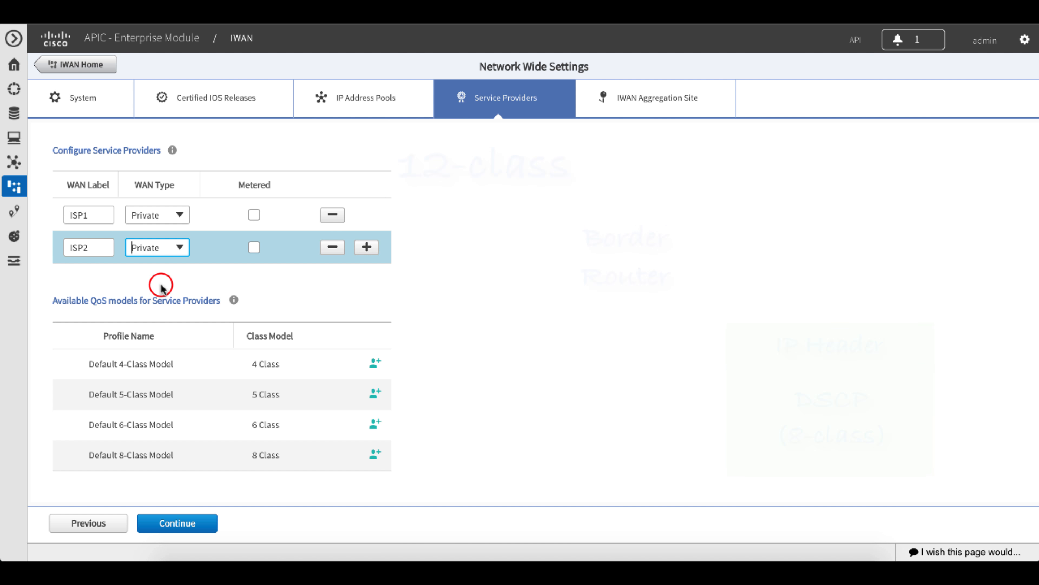
Save a service profile named Custom 4-Class for ISP1 from the default 4-class model with 20% Voice priority bandwidth, and continue to the aggregation site.
{"action": "left_click", "coordinate": [377, 366]}
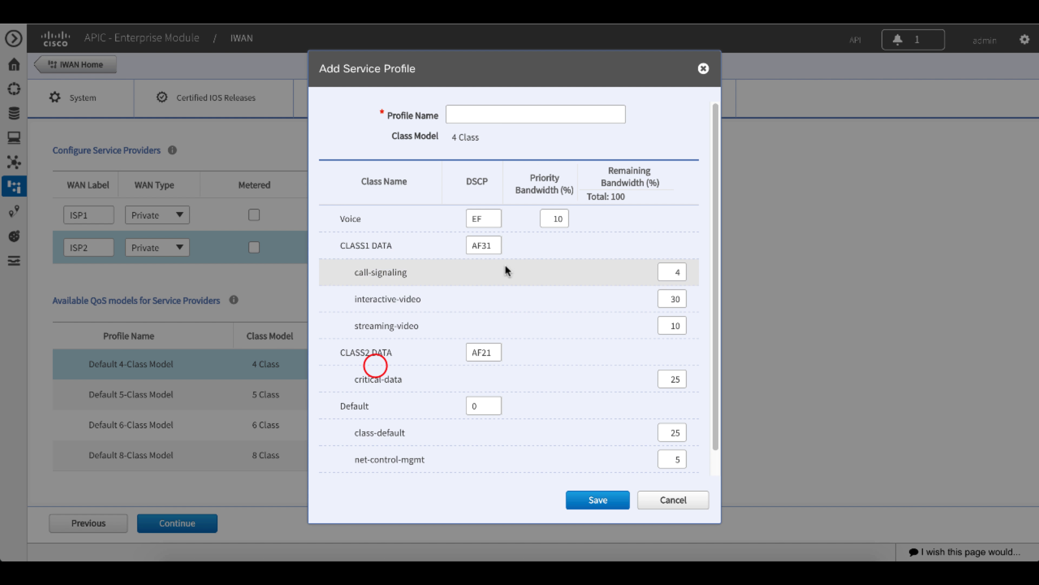
{"action": "left_click", "coordinate": [548, 114]}
{"action": "type", "text": "Custom 4-Cl"}
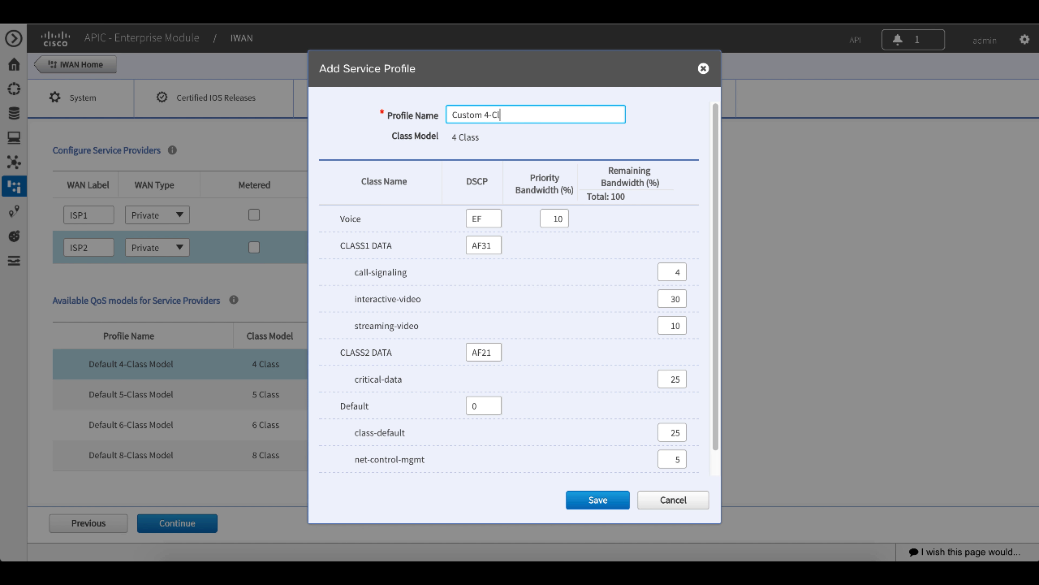
{"action": "type", "text": "ass for ISP1"}
{"action": "left_click", "coordinate": [553, 218]}
{"action": "key", "text": "BackSpace"}
{"action": "key", "text": "BackSpace"}
{"action": "type", "text": "20"}
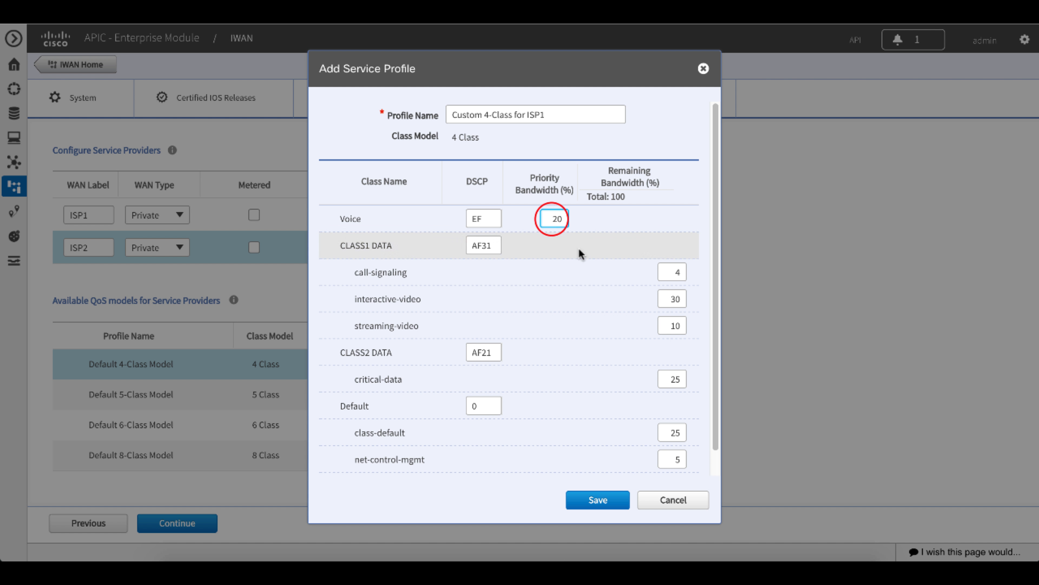
{"action": "left_click", "coordinate": [598, 500]}
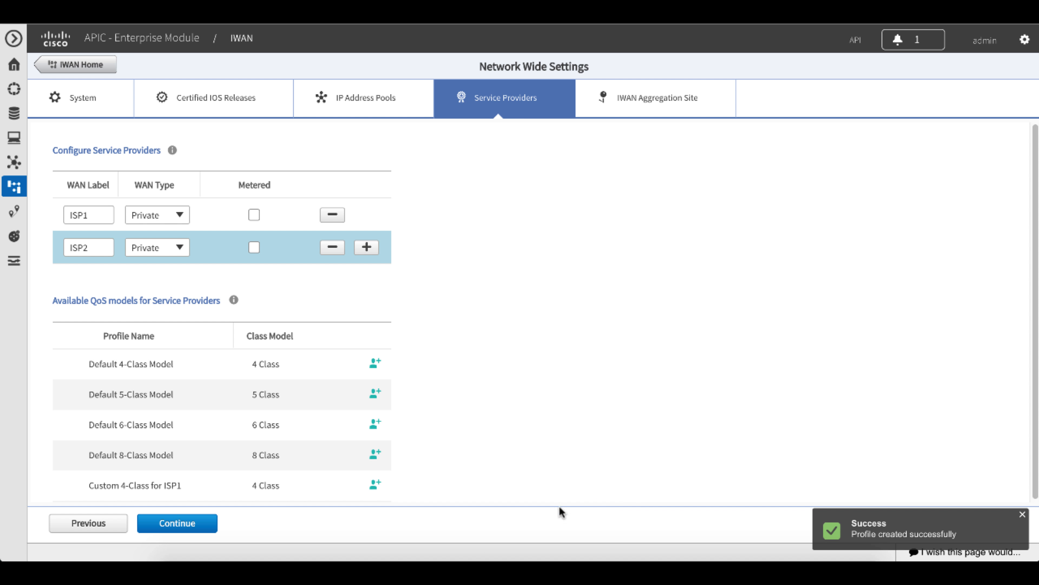
{"action": "left_click", "coordinate": [207, 525]}
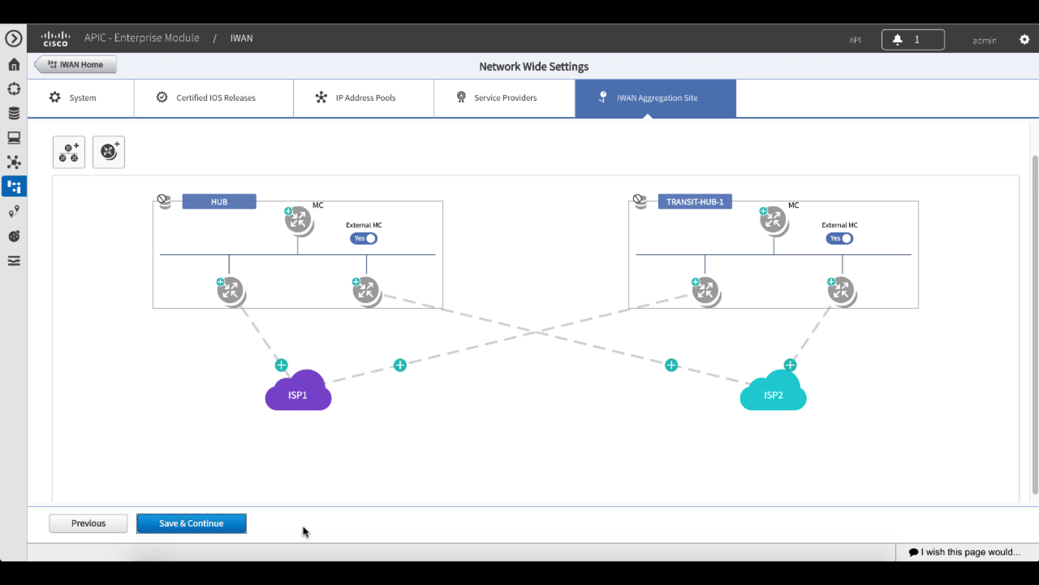
Validate 10.50.1.1 as the HUB site's external MC router and fill in its SNMP V2C read and write communities.
{"action": "left_click", "coordinate": [289, 211]}
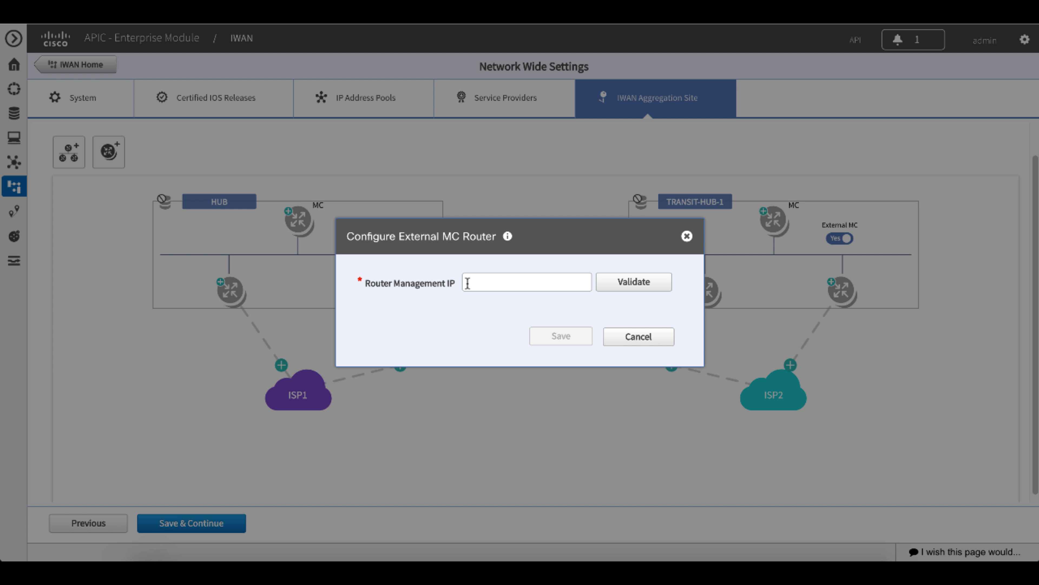
{"action": "type", "text": "10.50.1.1"}
{"action": "left_click", "coordinate": [625, 286]}
{"action": "left_click", "coordinate": [573, 240]}
{"action": "type", "text": "cisco12"}
{"action": "key", "text": "Tab"}
{"action": "type", "text": "cisco12"}
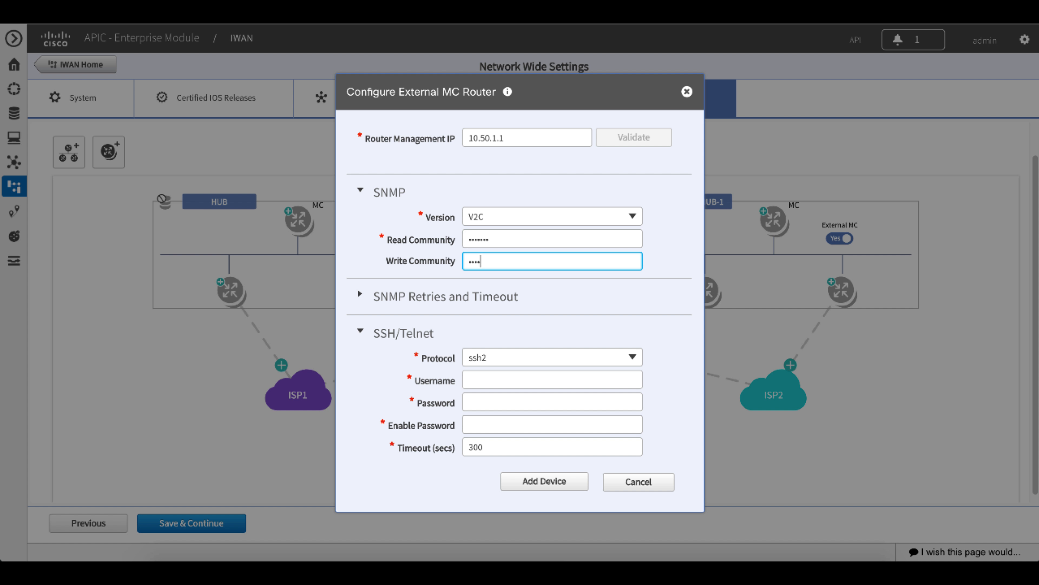
Set the HUB MC router's protocol to telnet, enter its username, password and enable password, and add the device.
{"action": "left_click", "coordinate": [633, 357]}
{"action": "left_click", "coordinate": [512, 389]}
{"action": "left_click", "coordinate": [524, 377]}
{"action": "type", "text": "cisco"}
{"action": "key", "text": "Tab"}
{"action": "type", "text": "cisco12345"}
{"action": "key", "text": "Tab"}
{"action": "type", "text": "cisco12345"}
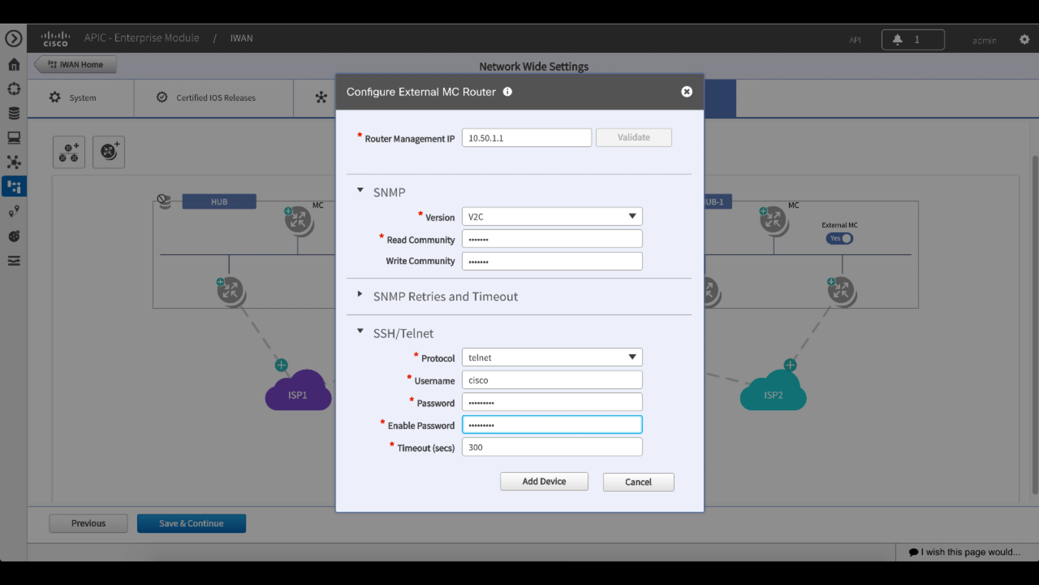
{"action": "left_click", "coordinate": [569, 483]}
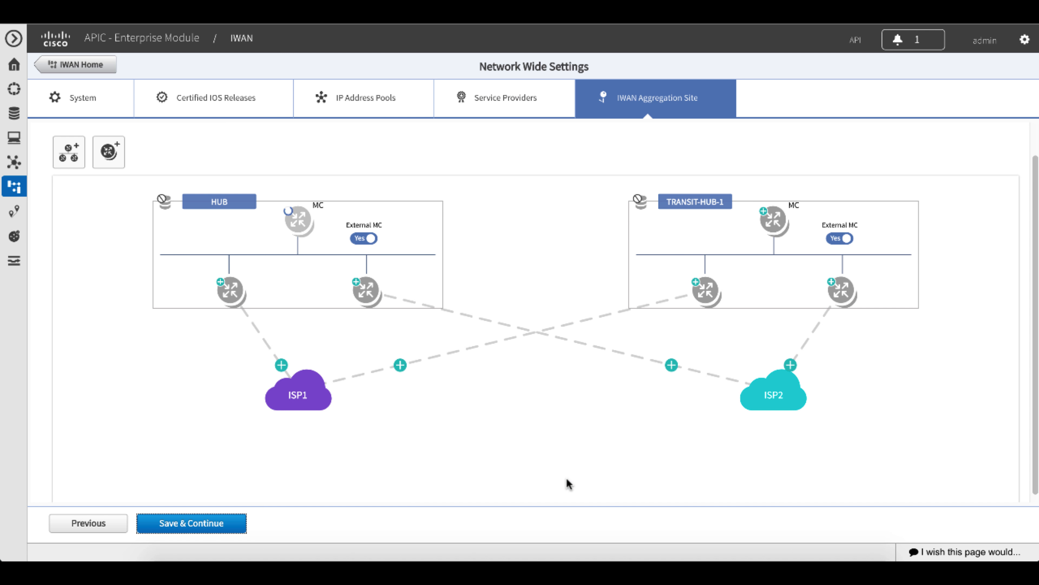
Validate and add the two HUB border routers with management IPs 10.50.1.2 for the ISP1 side and 10.50.1.3 for the ISP2 side.
{"action": "left_click", "coordinate": [227, 287]}
{"action": "type", "text": "10.50.1.2"}
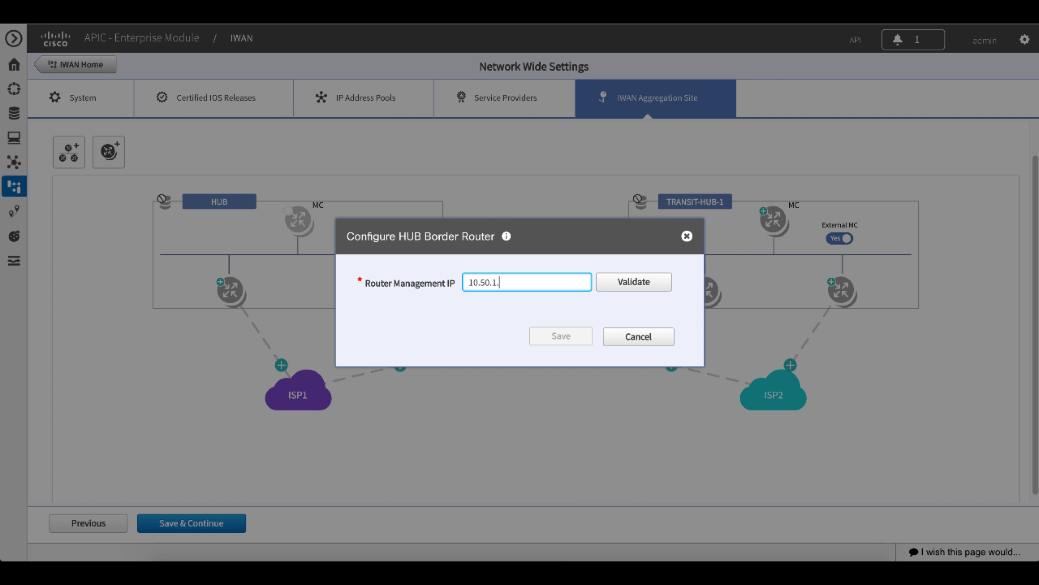
{"action": "left_click", "coordinate": [631, 281]}
{"action": "left_click", "coordinate": [531, 483]}
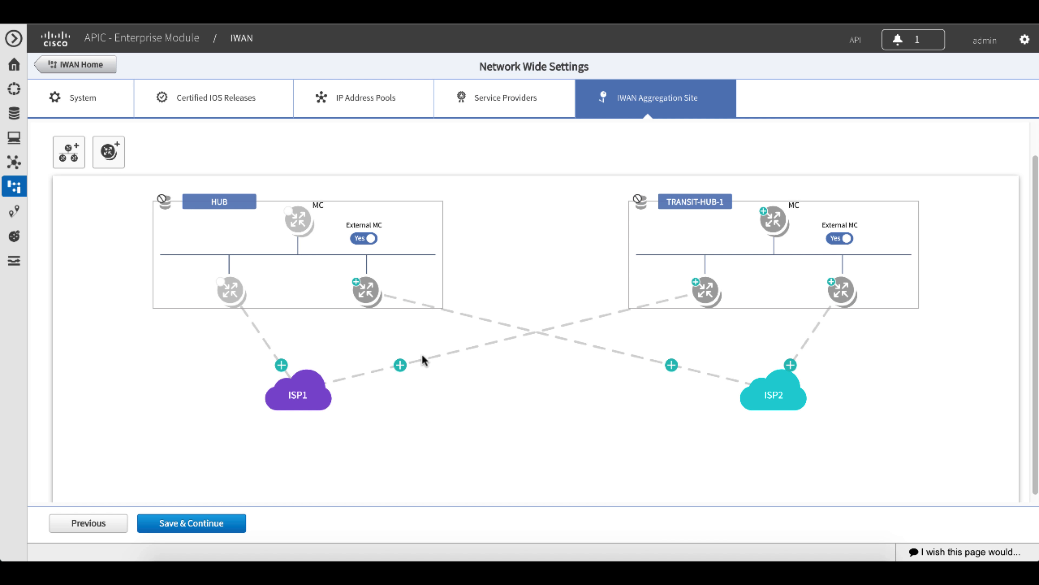
{"action": "left_click", "coordinate": [365, 289]}
{"action": "type", "text": "10.50.1.3"}
{"action": "left_click", "coordinate": [606, 279]}
{"action": "left_click", "coordinate": [545, 484]}
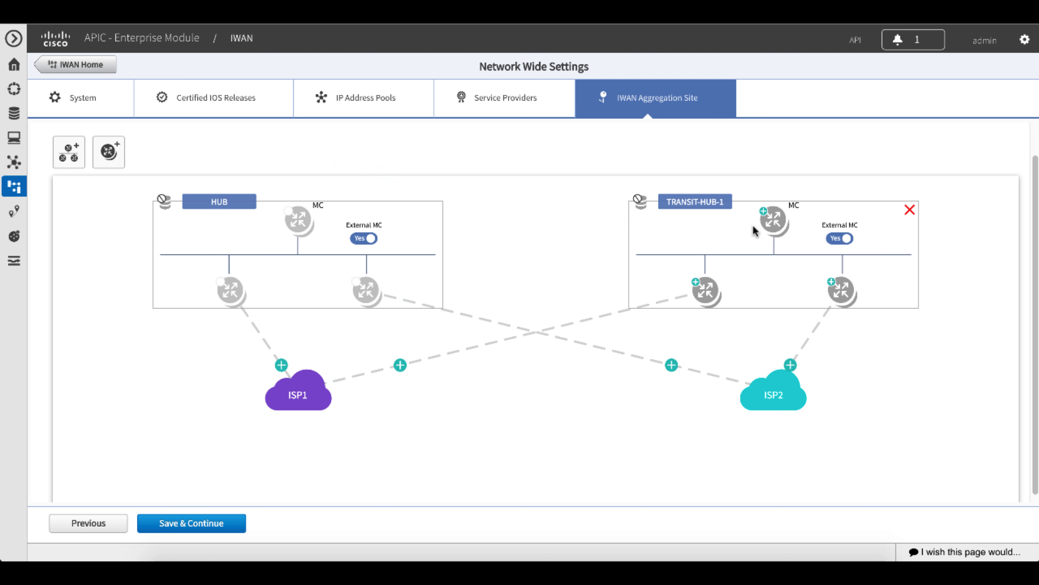
Validate and add the TRANSIT-HUB-1 external MC router with management IP 10.50.2.1.
{"action": "left_click", "coordinate": [773, 218]}
{"action": "type", "text": "10.50.2.1"}
{"action": "left_click", "coordinate": [631, 280]}
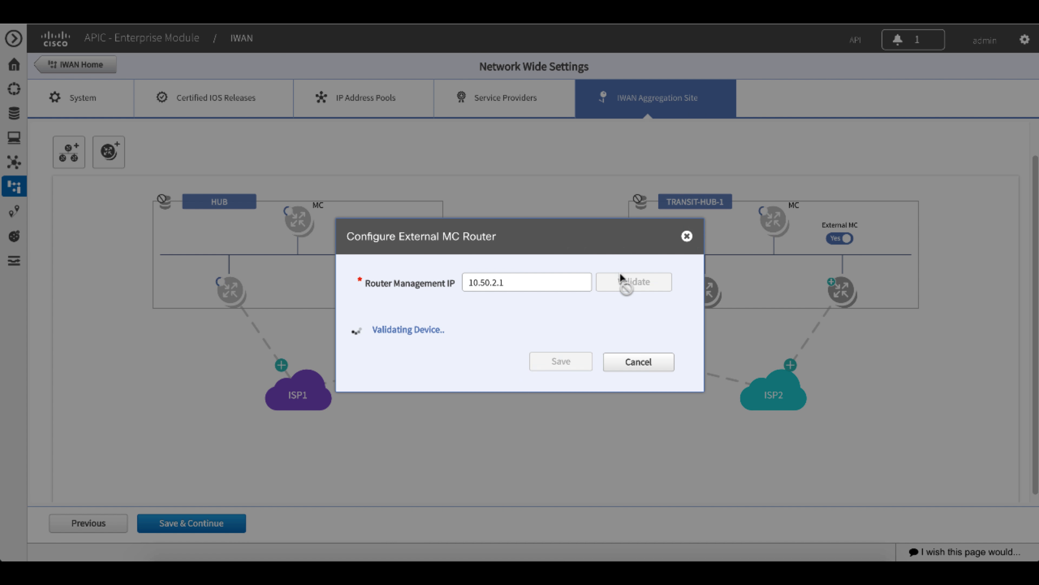
{"action": "left_click", "coordinate": [534, 505]}
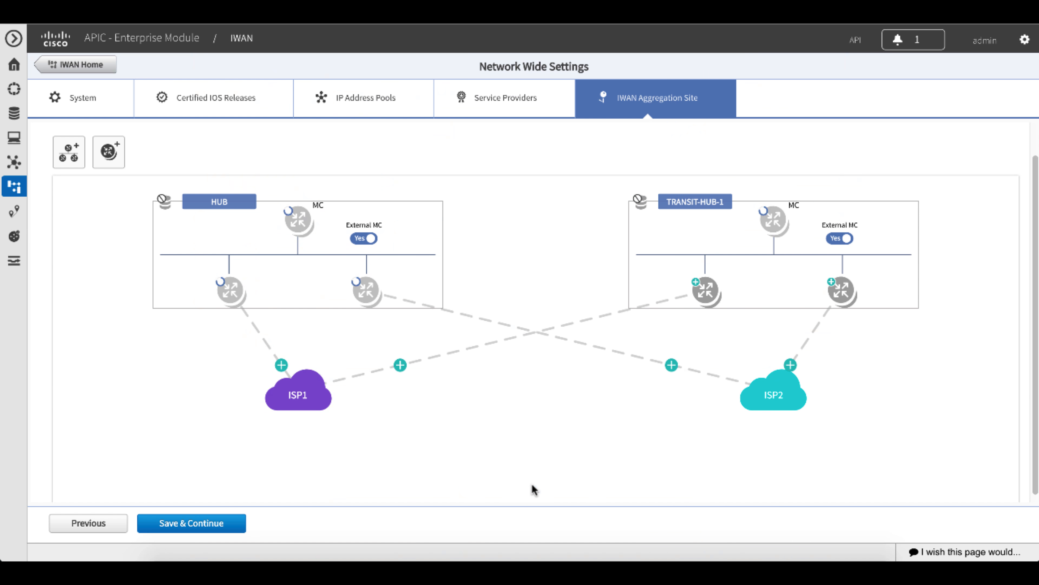
Validate and add the two TRANSIT-HUB-1 border routers with management IPs 10.50.2.2 for ISP1 and 10.50.2.3 for ISP2.
{"action": "left_click", "coordinate": [707, 290]}
{"action": "left_click", "coordinate": [558, 287]}
{"action": "type", "text": "10.50.2.2"}
{"action": "left_click", "coordinate": [598, 283]}
{"action": "left_click", "coordinate": [545, 505]}
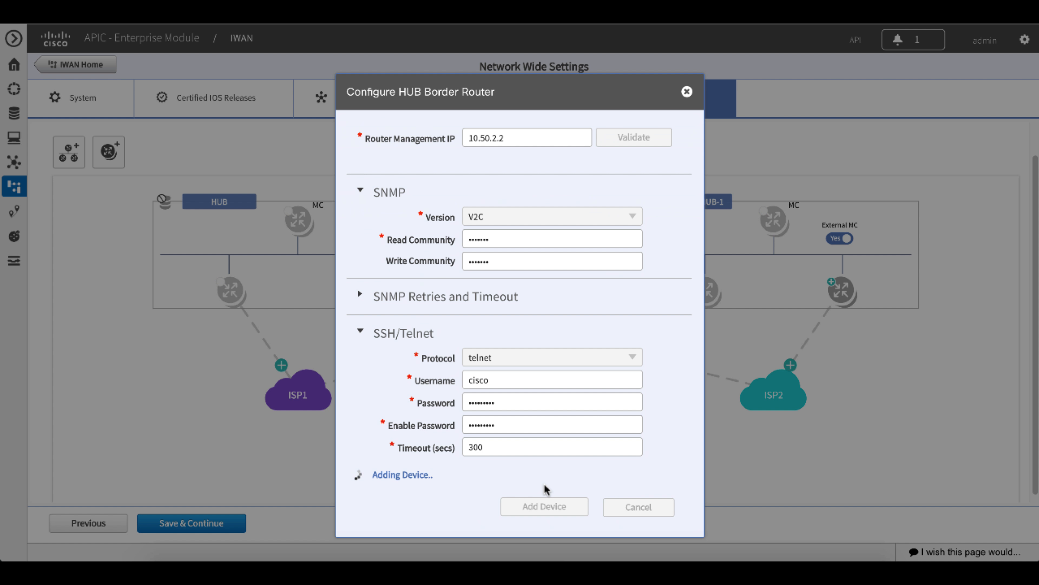
{"action": "left_click", "coordinate": [831, 286]}
{"action": "left_click", "coordinate": [557, 282]}
{"action": "type", "text": "10.50.2.3"}
{"action": "left_click", "coordinate": [631, 281]}
{"action": "left_click", "coordinate": [531, 506]}
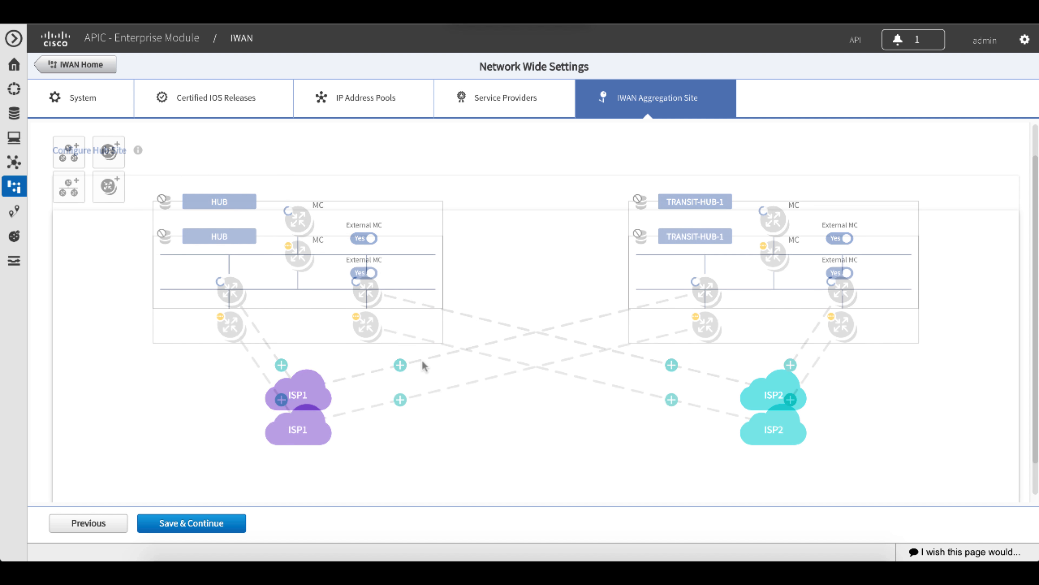
Assign GigabitEthernet1 as the LAN interface on both HUB border routers, using 10.50.100.201 and 10.50.100.204.
{"action": "left_click", "coordinate": [225, 322]}
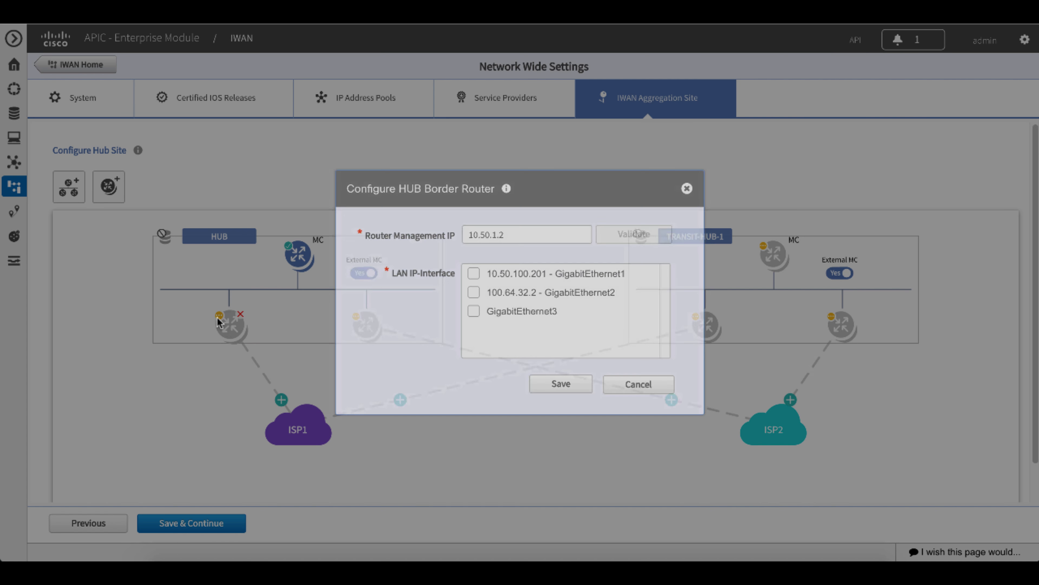
{"action": "left_click", "coordinate": [473, 274]}
{"action": "left_click", "coordinate": [551, 384]}
{"action": "left_click", "coordinate": [365, 324]}
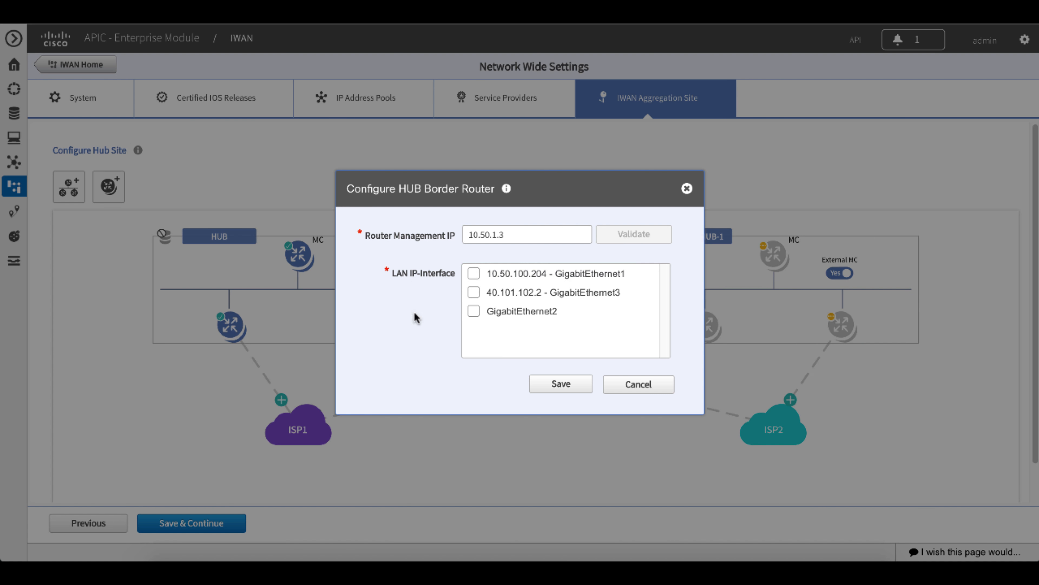
{"action": "left_click", "coordinate": [474, 274]}
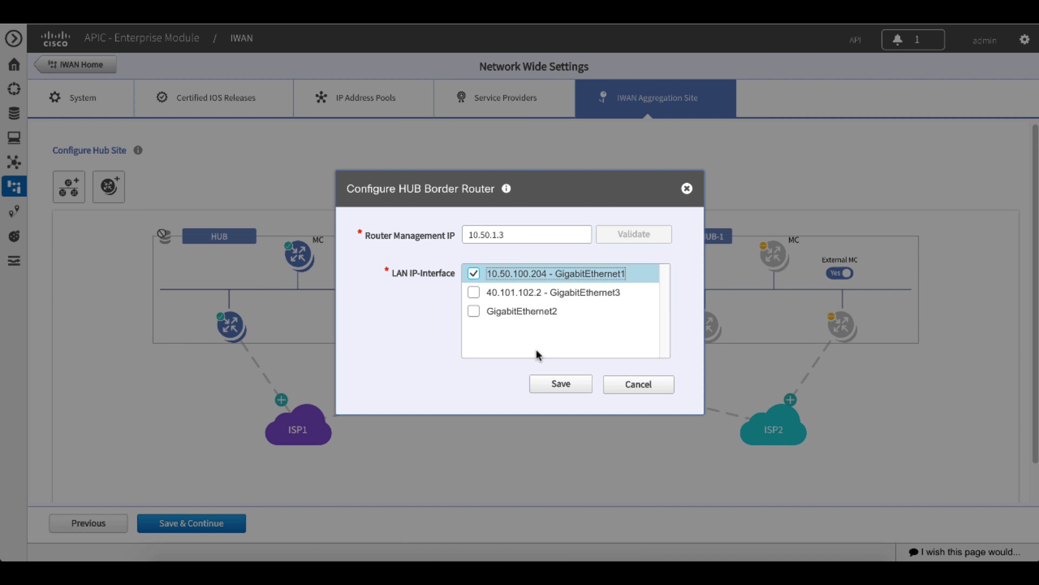
{"action": "left_click", "coordinate": [551, 384]}
Confirm the TRANSIT-HUB-1 MC router and assign GigabitEthernet1 as the LAN interface on both of its border routers, using 10.50.100.203 and 10.50.100.205.
{"action": "left_click", "coordinate": [772, 253]}
{"action": "left_click", "coordinate": [474, 273]}
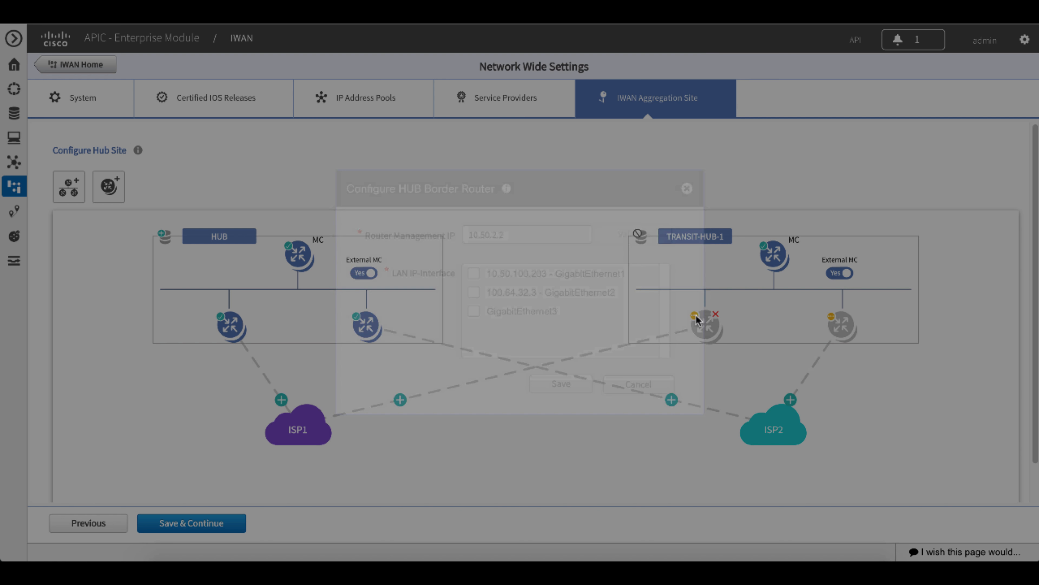
{"action": "left_click", "coordinate": [474, 274]}
{"action": "left_click", "coordinate": [551, 384]}
{"action": "left_click", "coordinate": [833, 320]}
{"action": "left_click", "coordinate": [473, 273]}
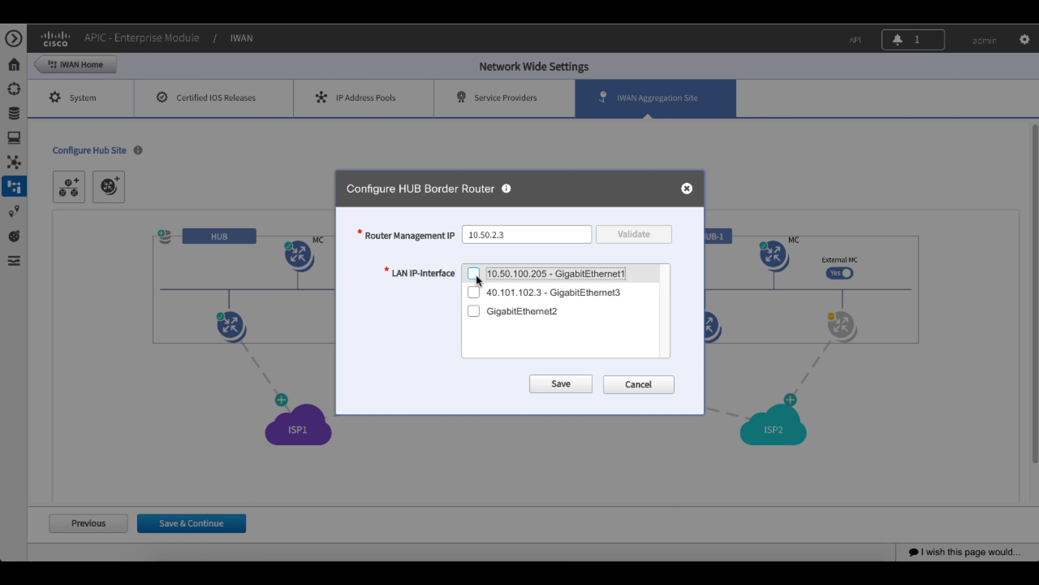
{"action": "left_click", "coordinate": [542, 387]}
Configure the HUB link to ISP1 with default gateway 100.64.32.1, bandwidth 10 Mbps and a service profile, without a DMVPN loopback.
{"action": "left_click", "coordinate": [281, 399]}
{"action": "left_click", "coordinate": [517, 259]}
{"action": "type", "text": "100.64.32.1"}
{"action": "left_click", "coordinate": [535, 318]}
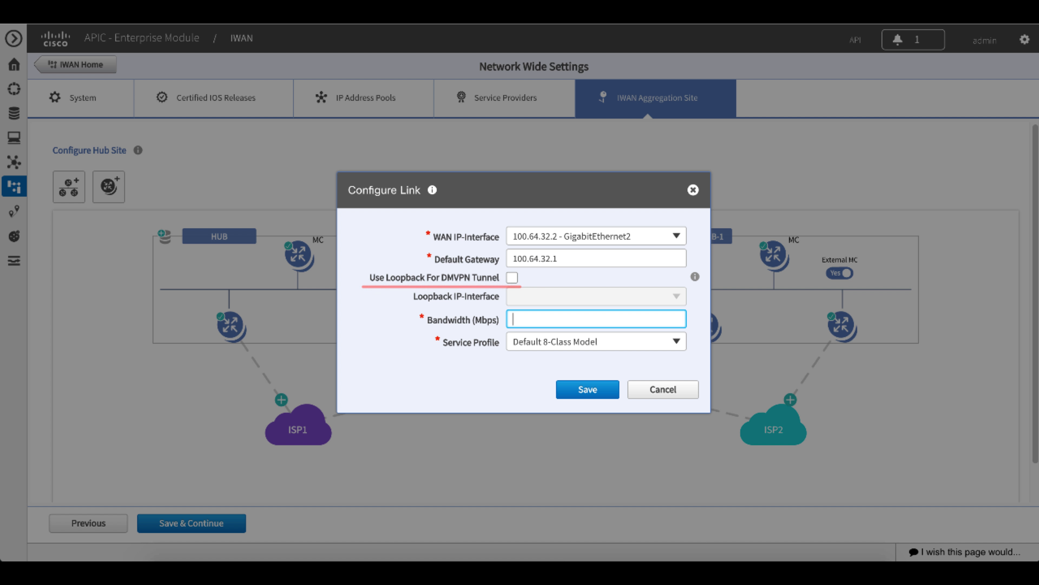
{"action": "type", "text": "10"}
{"action": "left_click", "coordinate": [676, 342]}
{"action": "left_click", "coordinate": [586, 416]}
{"action": "left_click", "coordinate": [590, 389]}
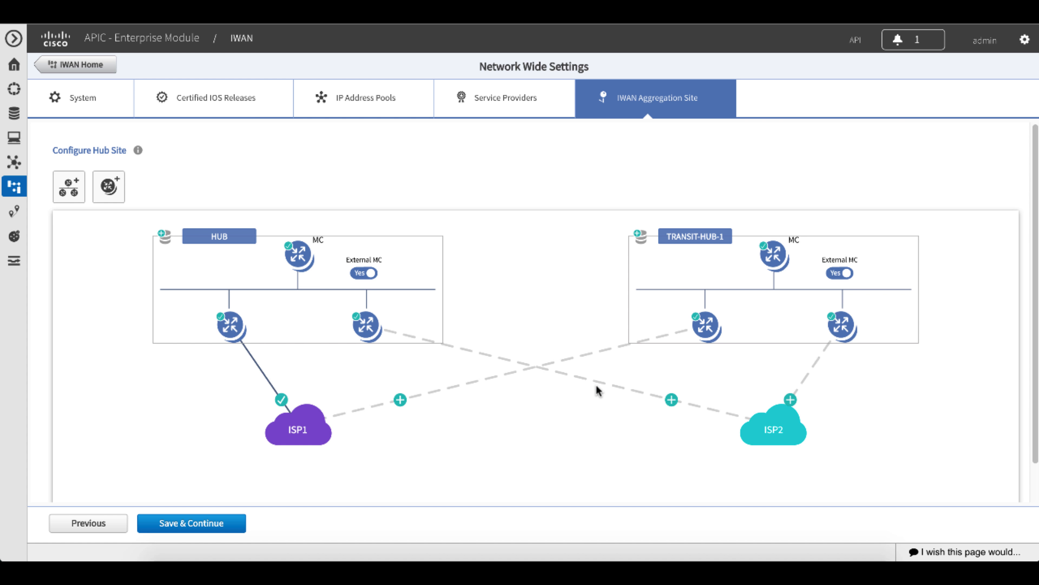
Configure the TRANSIT-HUB-1 link to ISP1 with default gateway 100.64.32.1 and bandwidth 10 Mbps.
{"action": "left_click", "coordinate": [399, 399]}
{"action": "left_click", "coordinate": [538, 257]}
{"action": "type", "text": "100.64.32.1"}
{"action": "left_click", "coordinate": [568, 318]}
{"action": "type", "text": "10"}
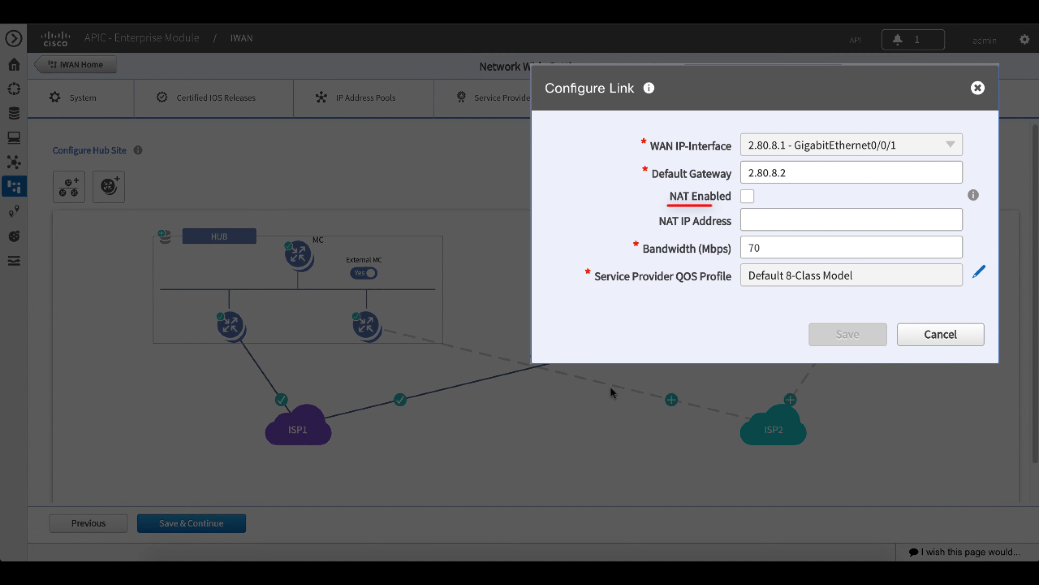
Configure both links to ISP2 with their default gateways, giving the TRANSIT-HUB-1 link a bandwidth of 10 Mbps.
{"action": "type", "text": "40.1"}
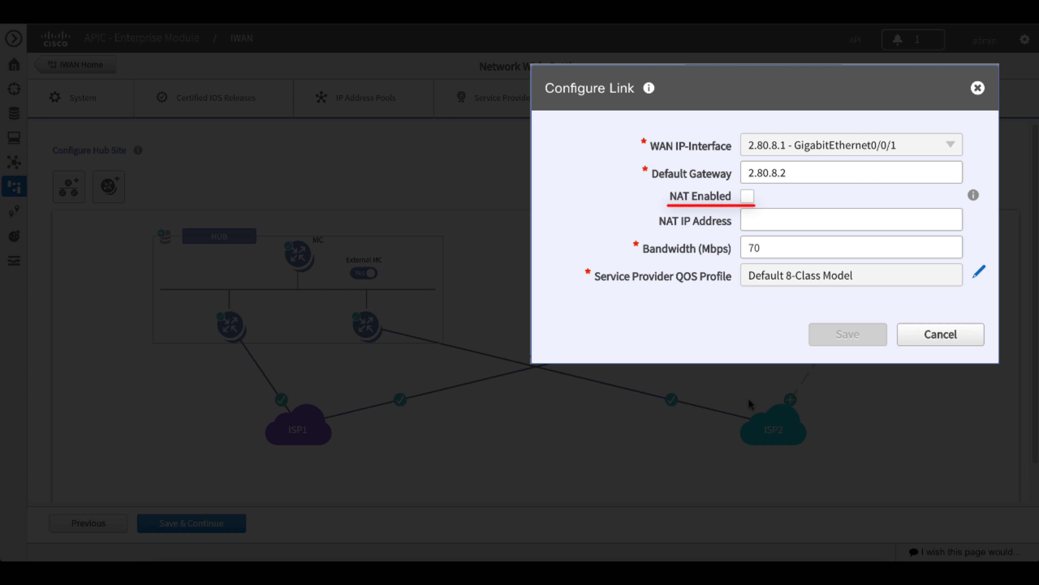
{"action": "type", "text": "40.10"}
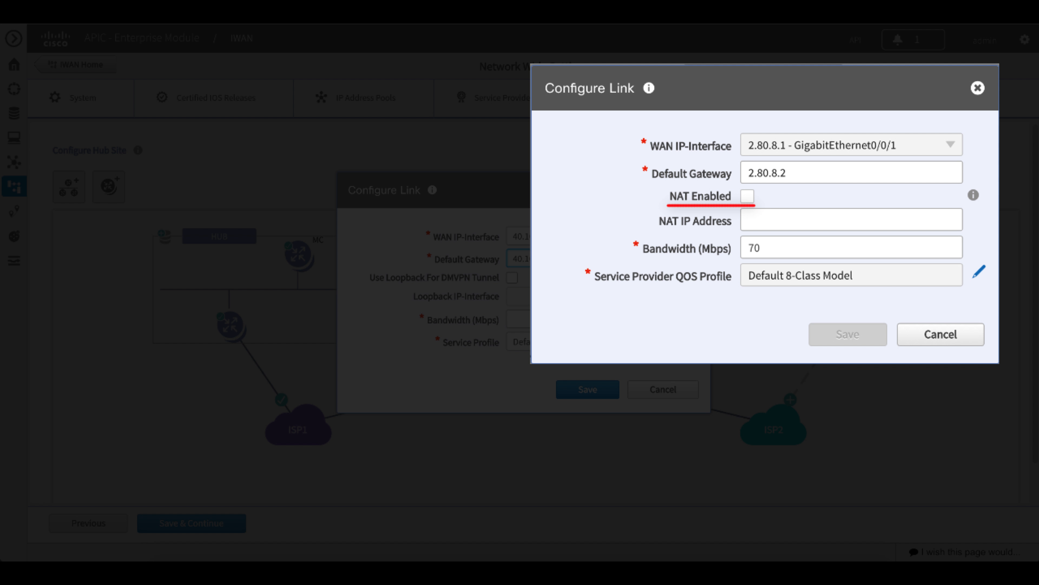
{"action": "left_click", "coordinate": [595, 393]}
Configure LAN routing for the HUB site with EIGRP and AS number 100.
{"action": "left_click", "coordinate": [163, 237]}
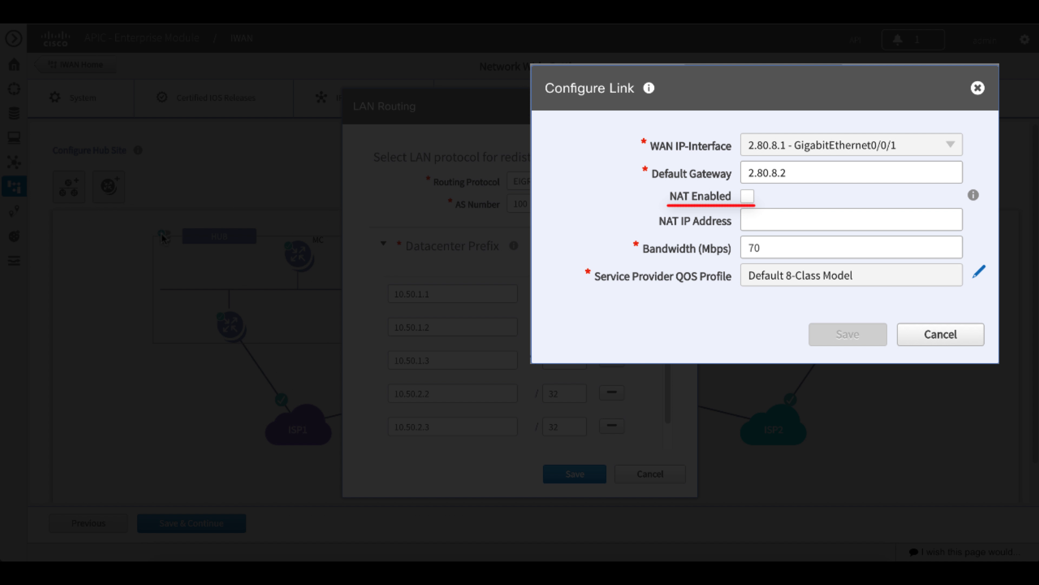
{"action": "scroll", "coordinate": [520, 440], "scroll_direction": "down", "scroll_amount": 2}
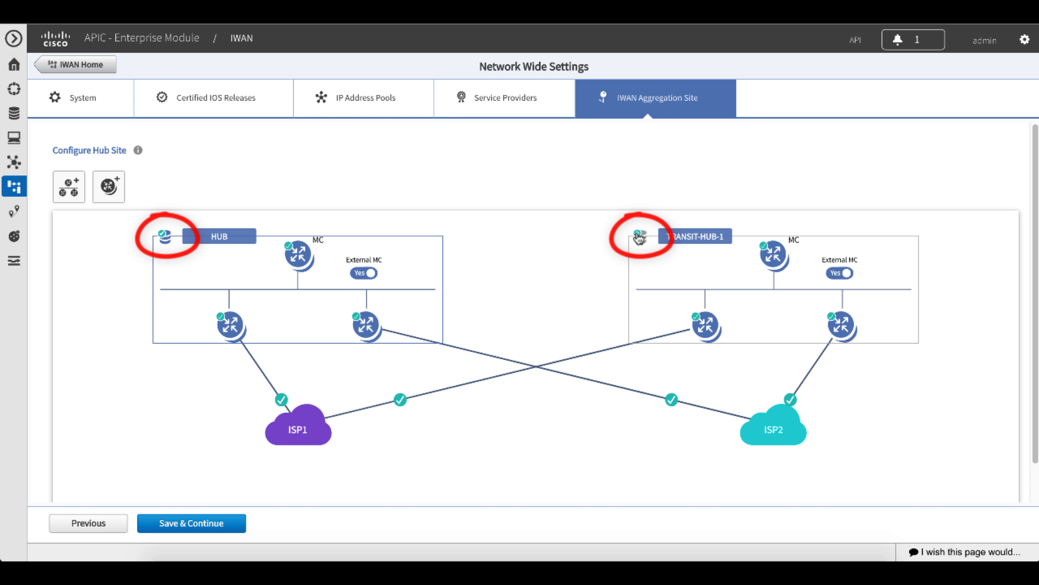
Remove the /32 datacenter prefixes from TRANSIT-HUB-1's LAN routing, keep only 10.50.100.0/24 with EIGRP AS 100, and save.
{"action": "left_click", "coordinate": [640, 237]}
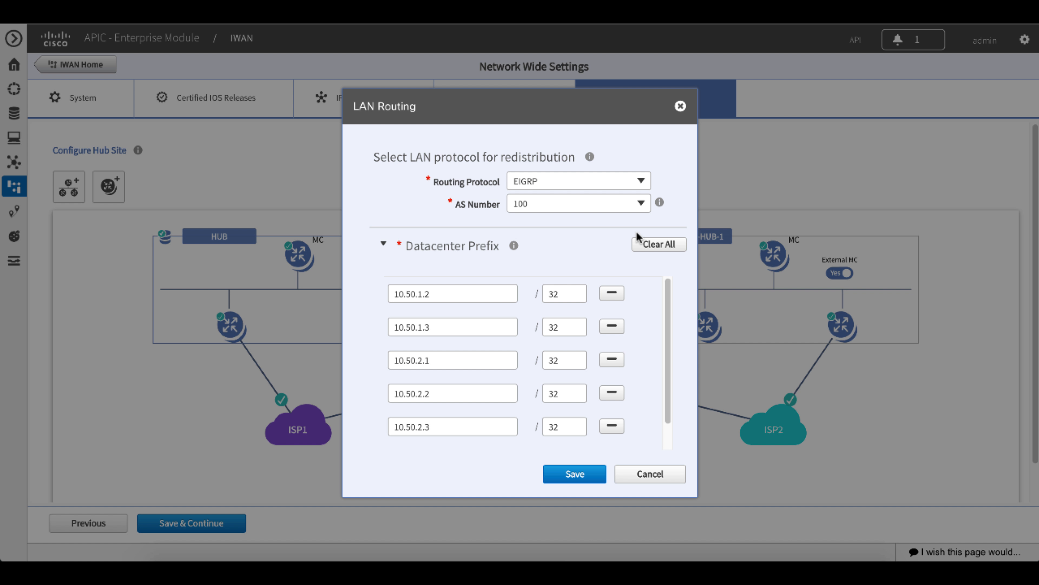
{"action": "left_click", "coordinate": [618, 297]}
{"action": "left_click", "coordinate": [617, 297]}
{"action": "left_click", "coordinate": [618, 297]}
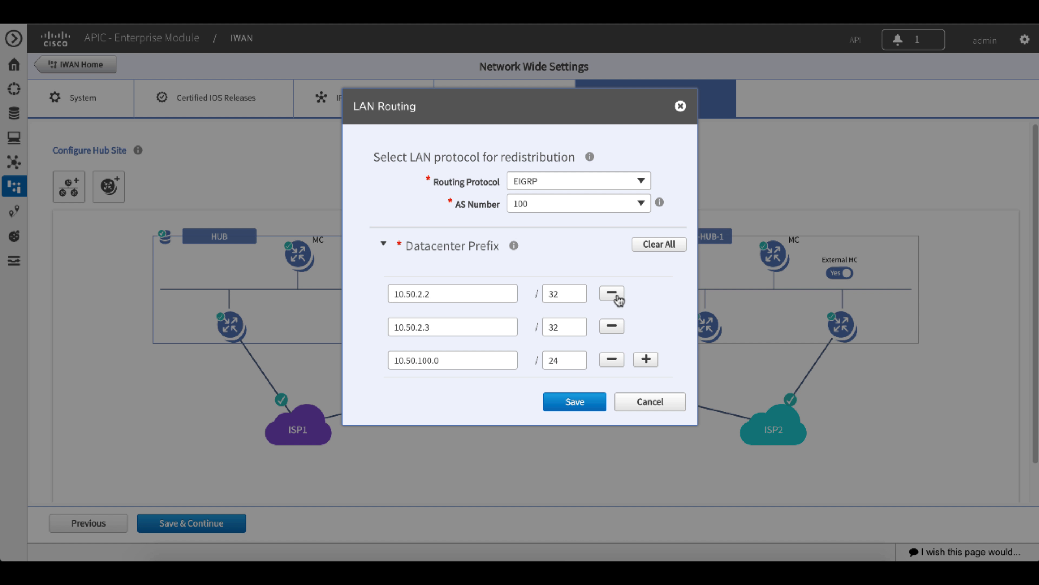
{"action": "left_click", "coordinate": [618, 297]}
{"action": "left_click", "coordinate": [619, 301]}
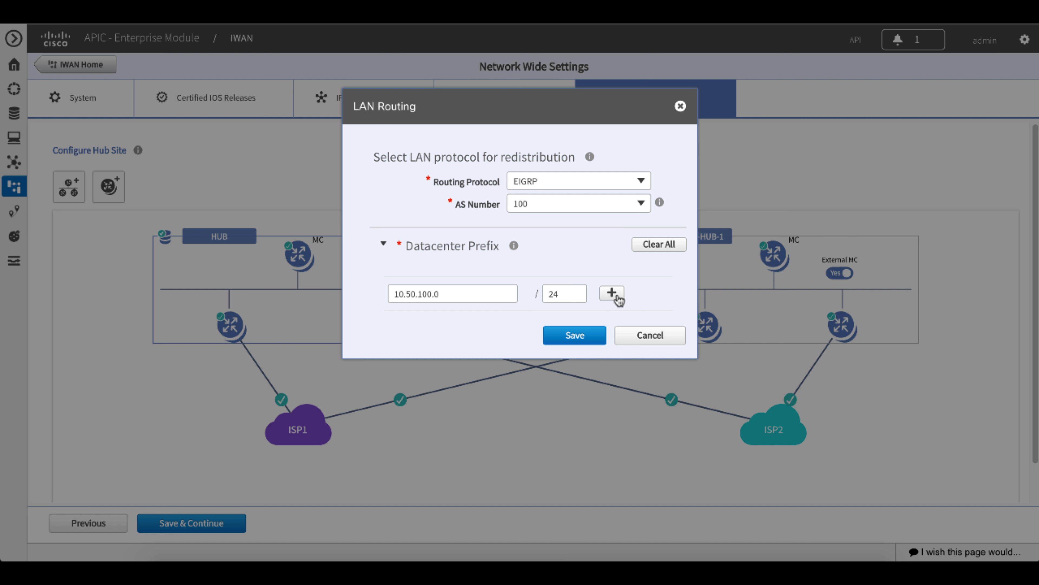
{"action": "left_click", "coordinate": [582, 335]}
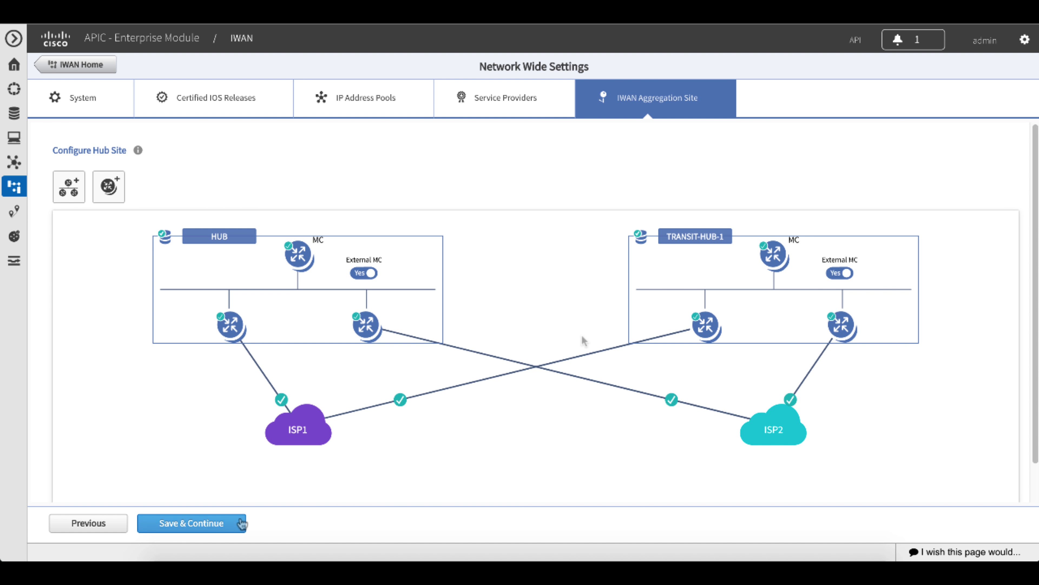
Save the IWAN aggregation site setup, review the Hub Site summary to its end and deploy it with Apply Now.
{"action": "left_click", "coordinate": [223, 523]}
{"action": "left_click_drag", "start_coordinate": [803, 163], "coordinate": [808, 428]}
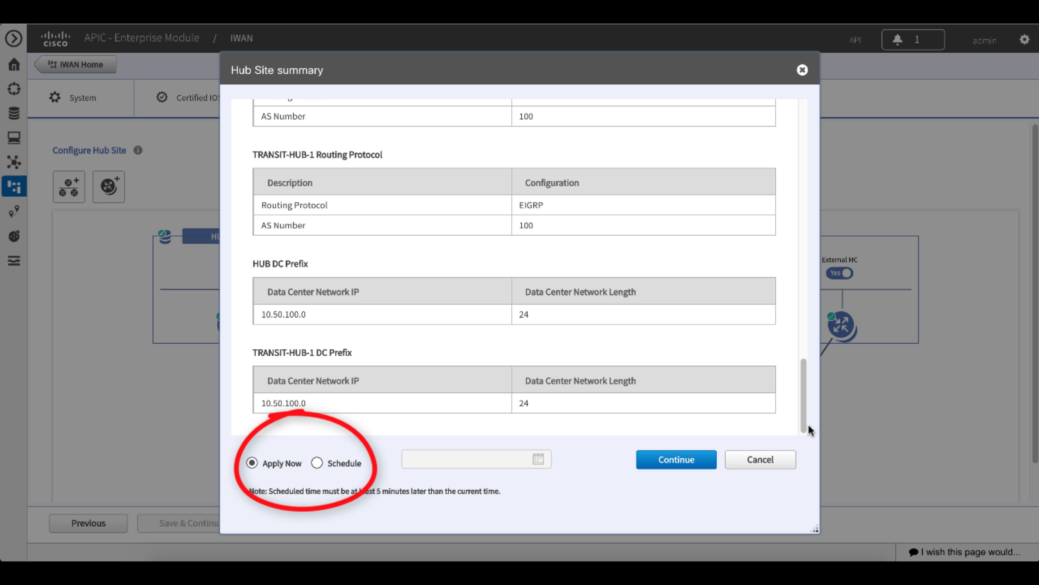
{"action": "left_click", "coordinate": [679, 459]}
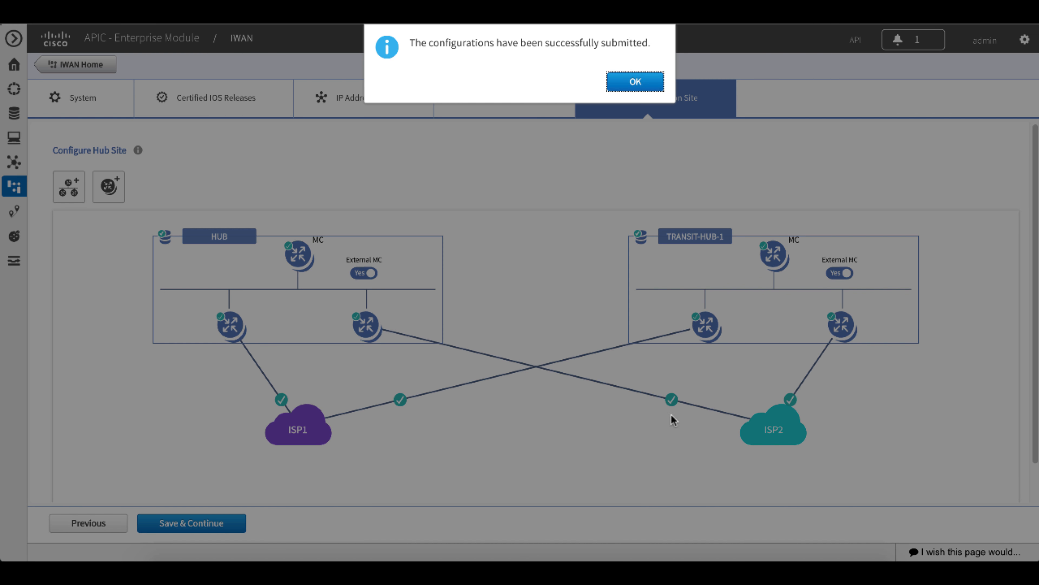
Open the sites overview for the provisioned hub sites from the IWAN home dashboard.
{"action": "left_click", "coordinate": [653, 87]}
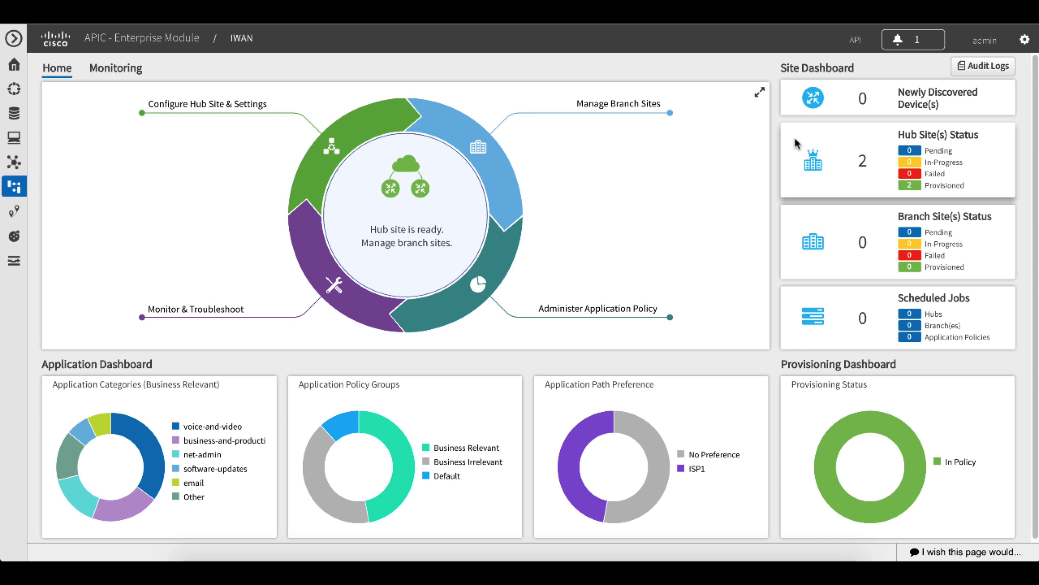
{"action": "left_click", "coordinate": [937, 189]}
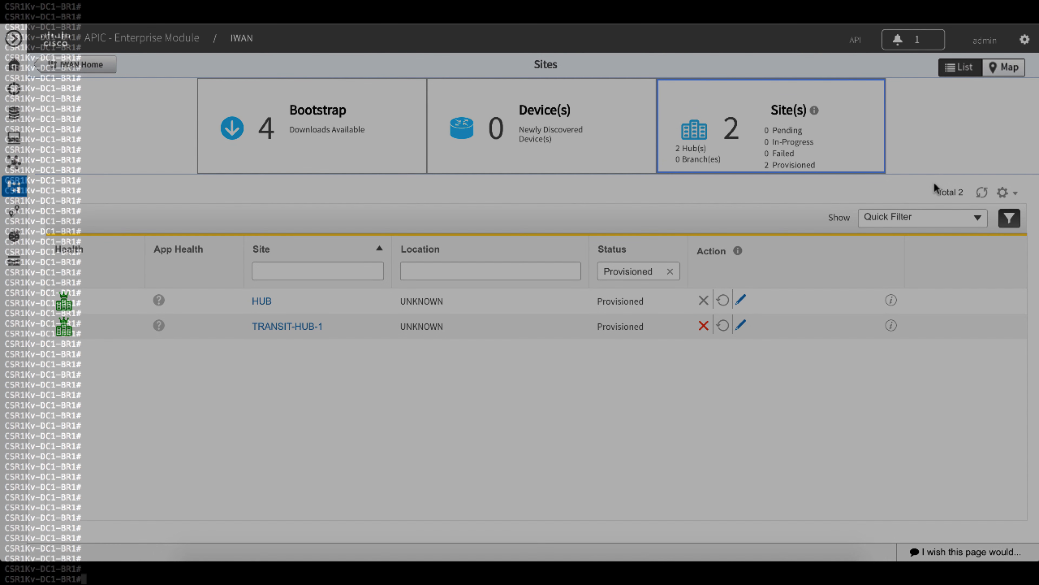
Switch to the terminal of router CSR1Kv-DC1-BR1, run "sh run" and page through the running configuration.
{"action": "type", "text": "sh run"}
{"action": "key", "text": "Return"}
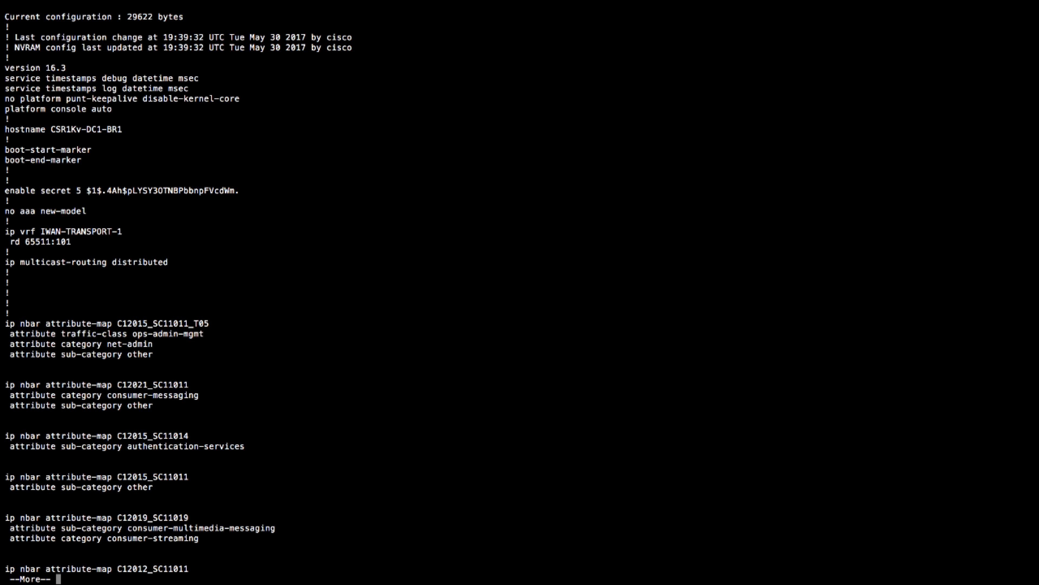
{"action": "key", "text": "space"}
{"action": "key", "text": "space"}
{"action": "key", "text": "space"}
{"action": "key", "text": "space"}
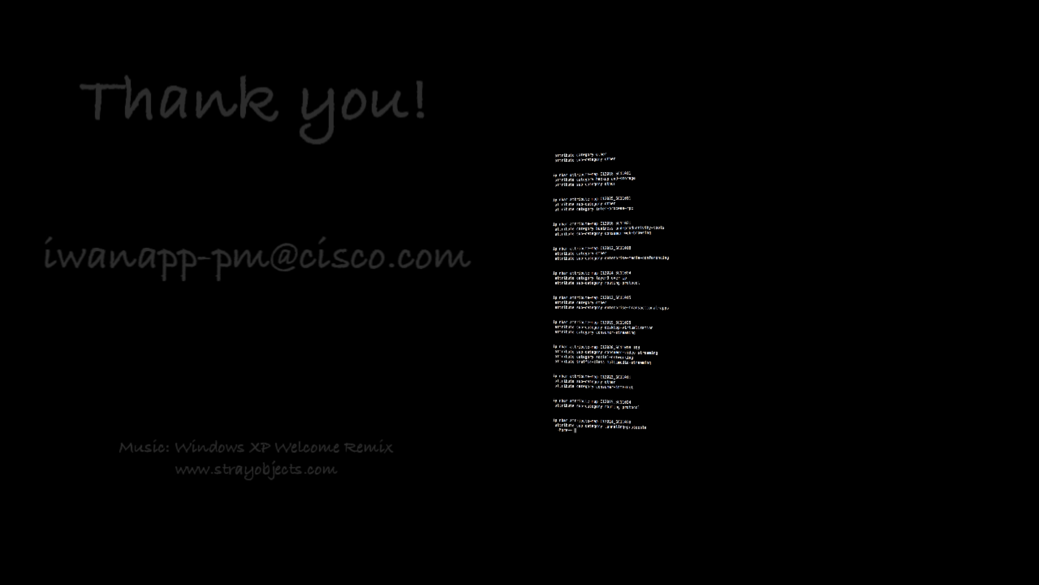
{"action": "key", "text": "space"}
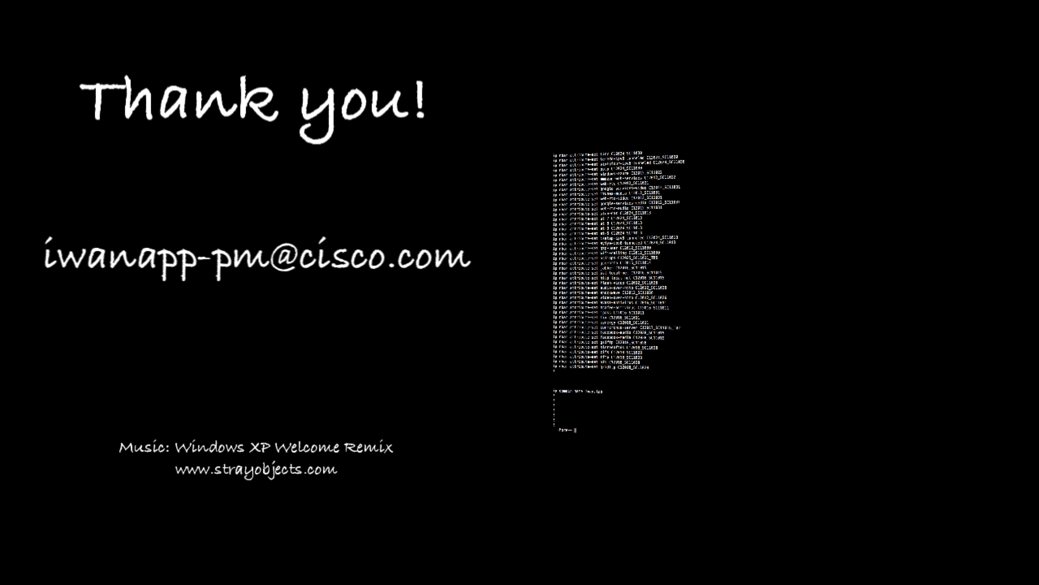
{"action": "key", "text": "space"}
{"action": "key", "text": "space"}
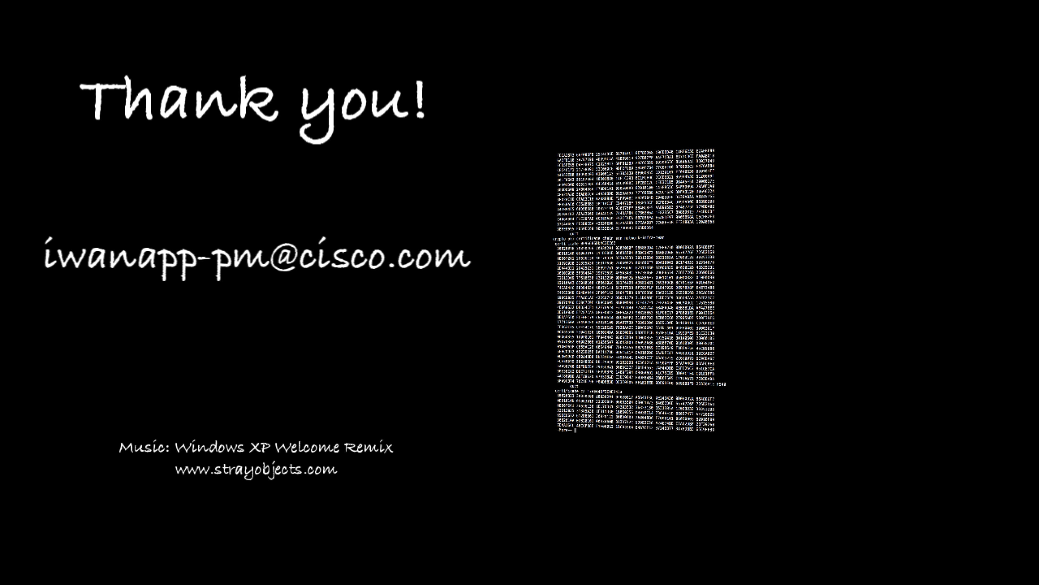
{"action": "key", "text": "space"}
{"action": "key", "text": "space"}
{"action": "key", "text": "space"}
{"action": "key", "text": "space"}
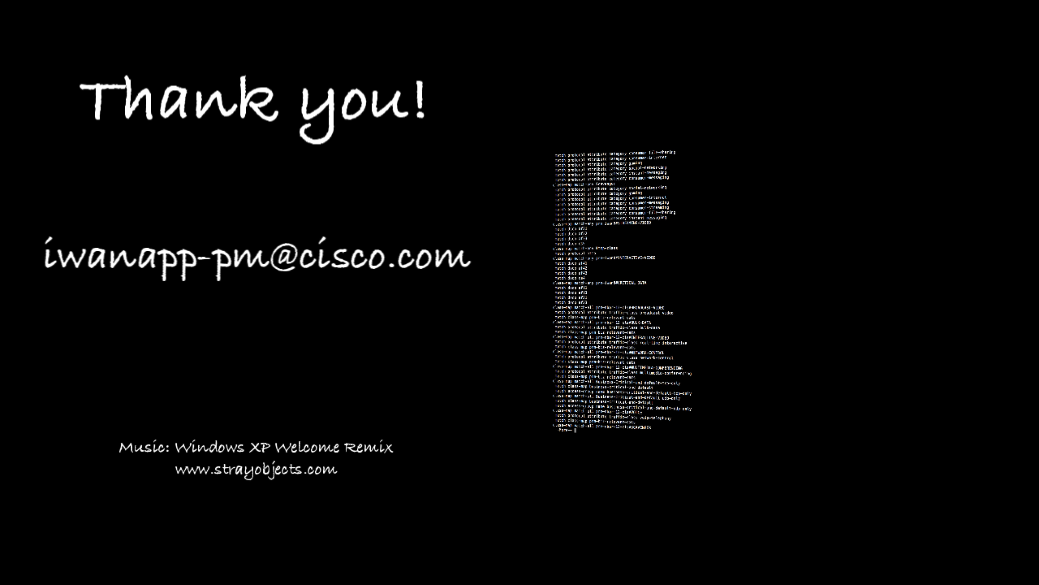